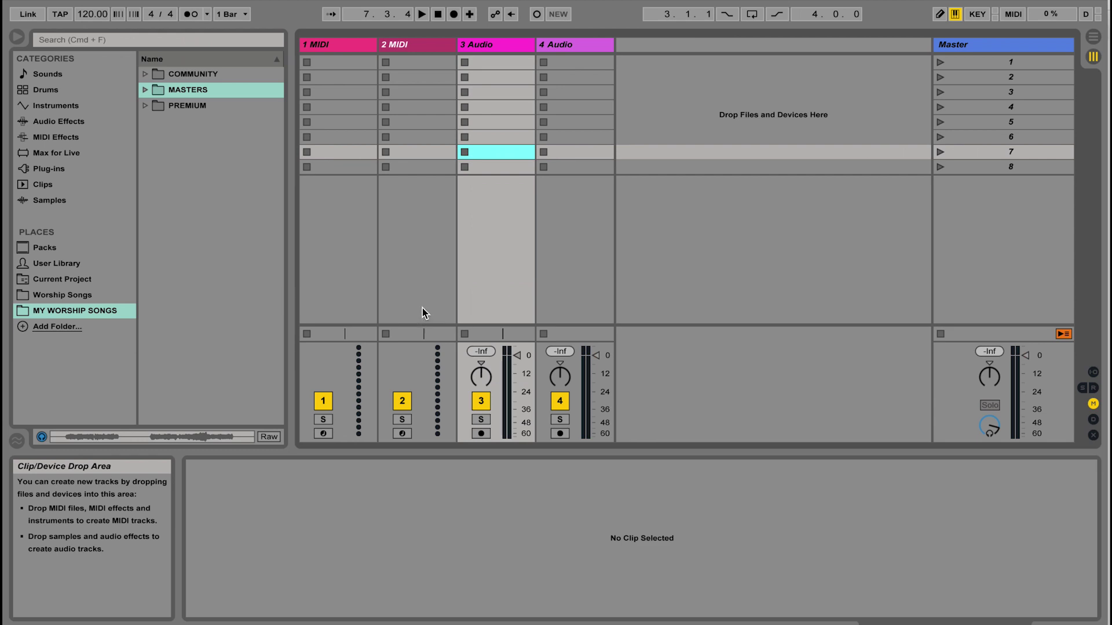
Switch to Arrangement View and select bars 1–22 in the 2 MIDI lane, leaving the playhead at bar 22.
{"action": "key", "text": "Tab"}
{"action": "key", "text": "Tab"}
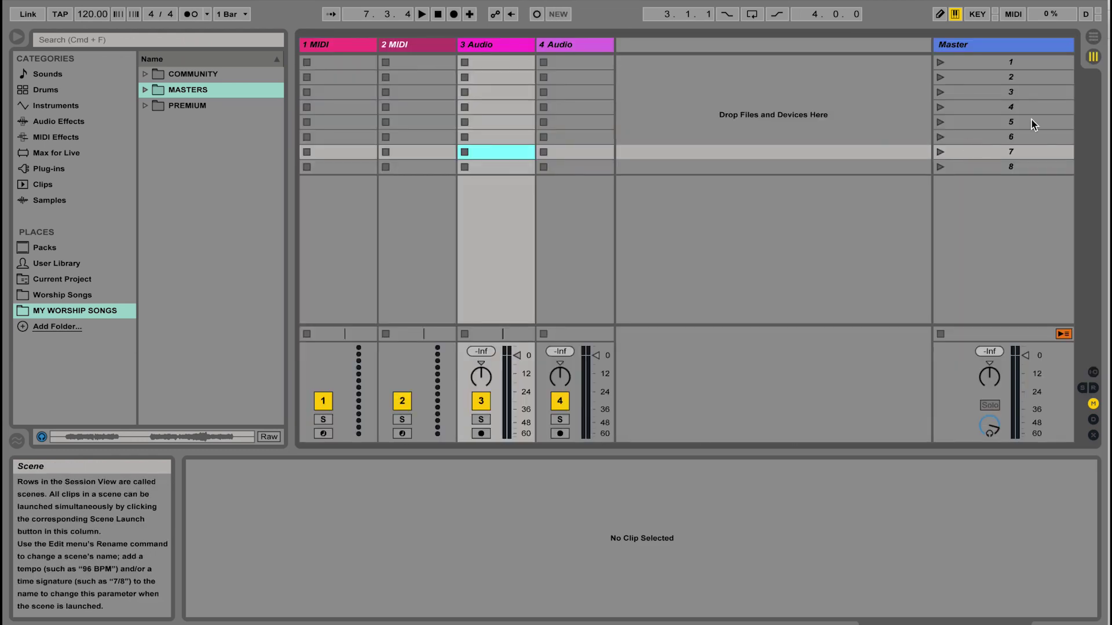
{"action": "left_click", "coordinate": [1094, 39]}
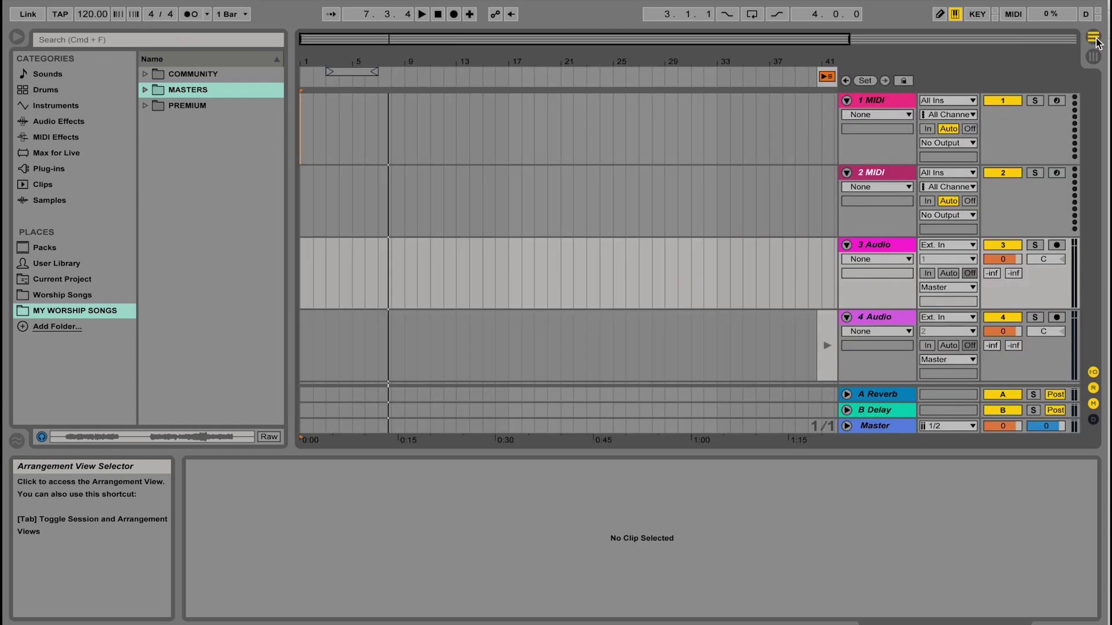
{"action": "left_click", "coordinate": [601, 228]}
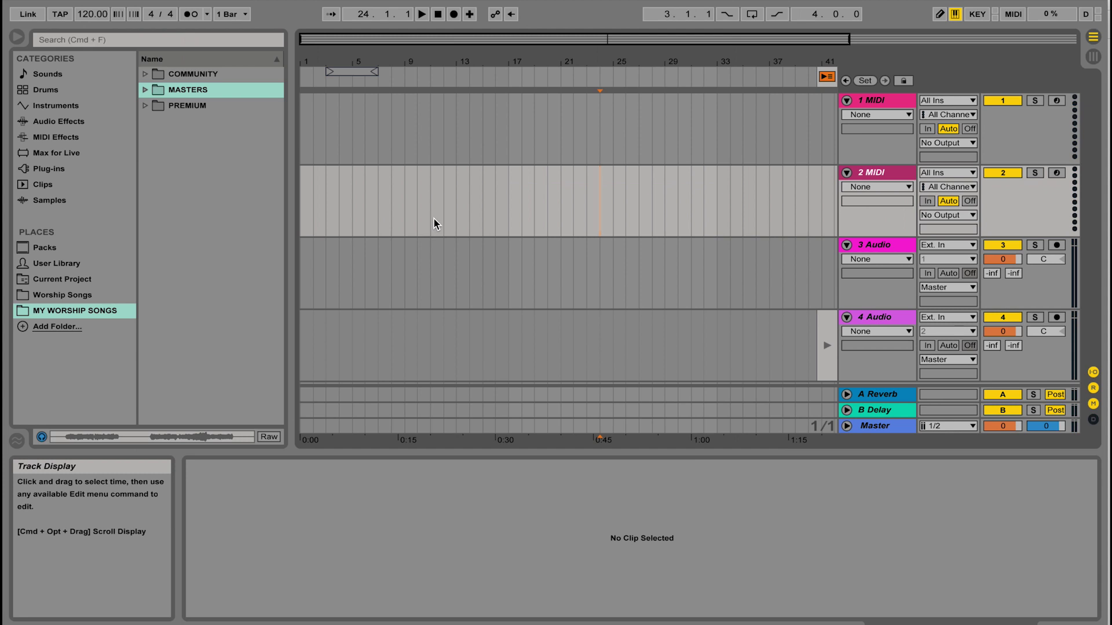
{"action": "left_click_drag", "start_coordinate": [303, 208], "coordinate": [601, 213]}
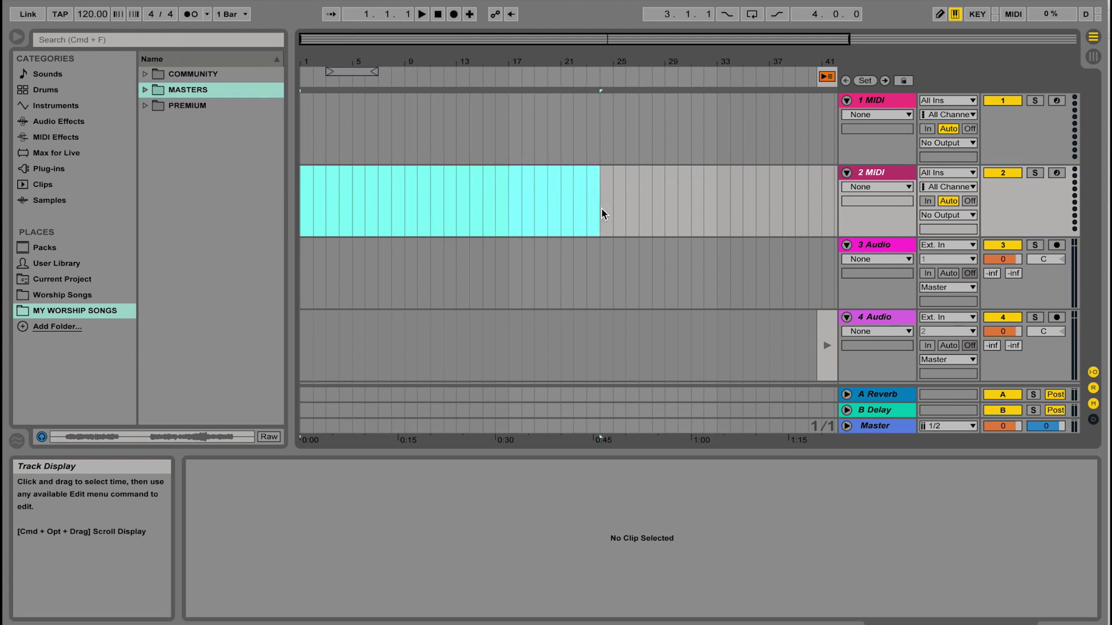
{"action": "left_click", "coordinate": [577, 213]}
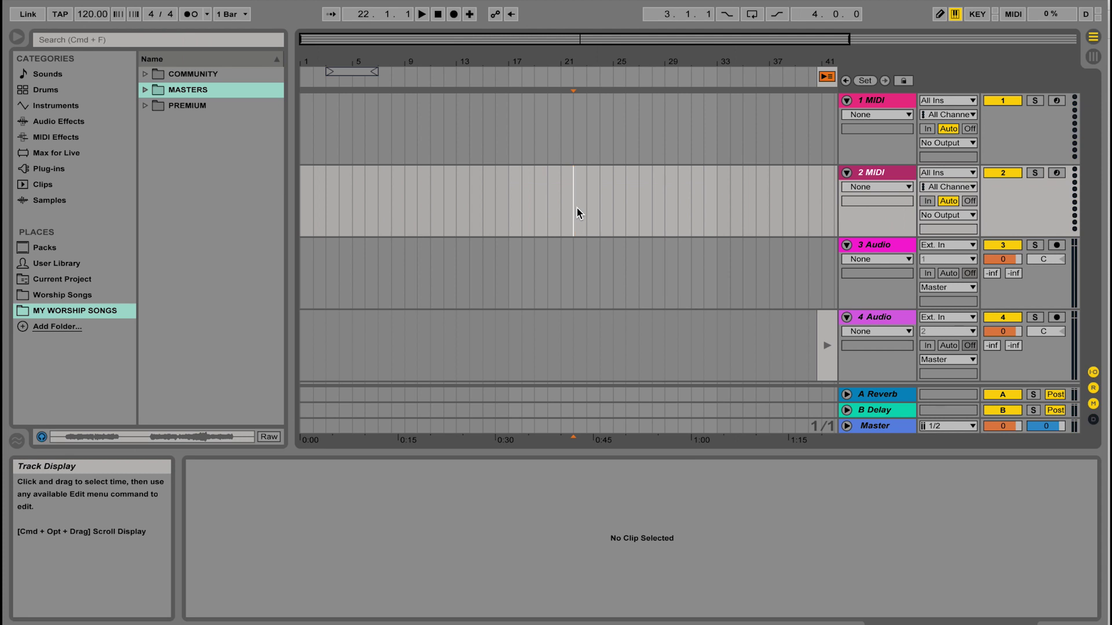
Return to Session View and rename the 3 Audio track to DRUMS.
{"action": "key", "text": "Tab"}
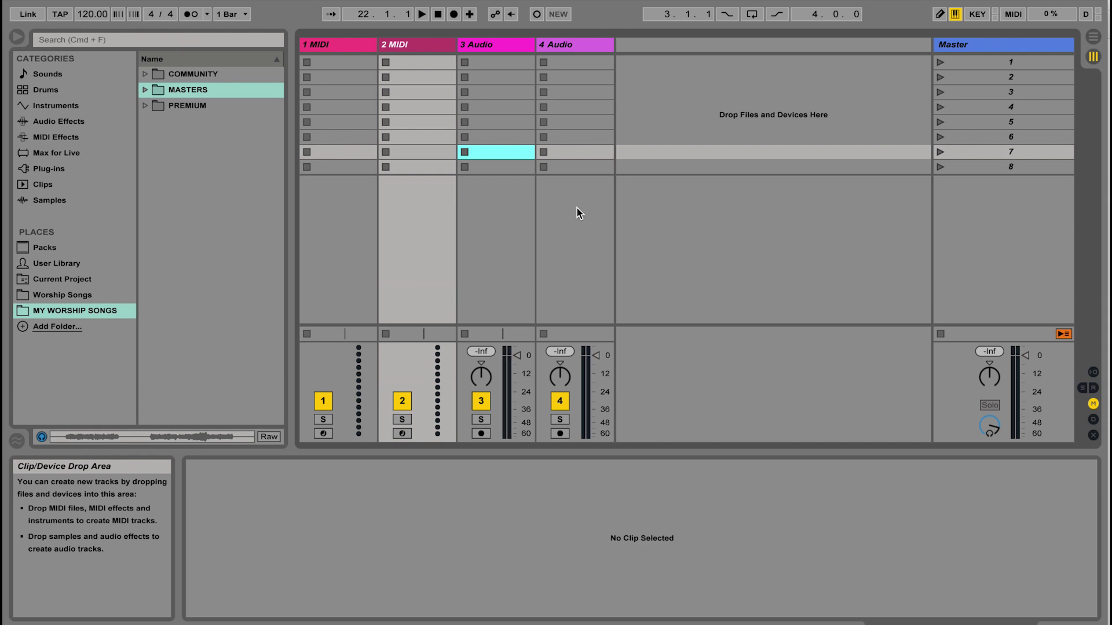
{"action": "left_click", "coordinate": [341, 46]}
{"action": "left_click", "coordinate": [411, 45]}
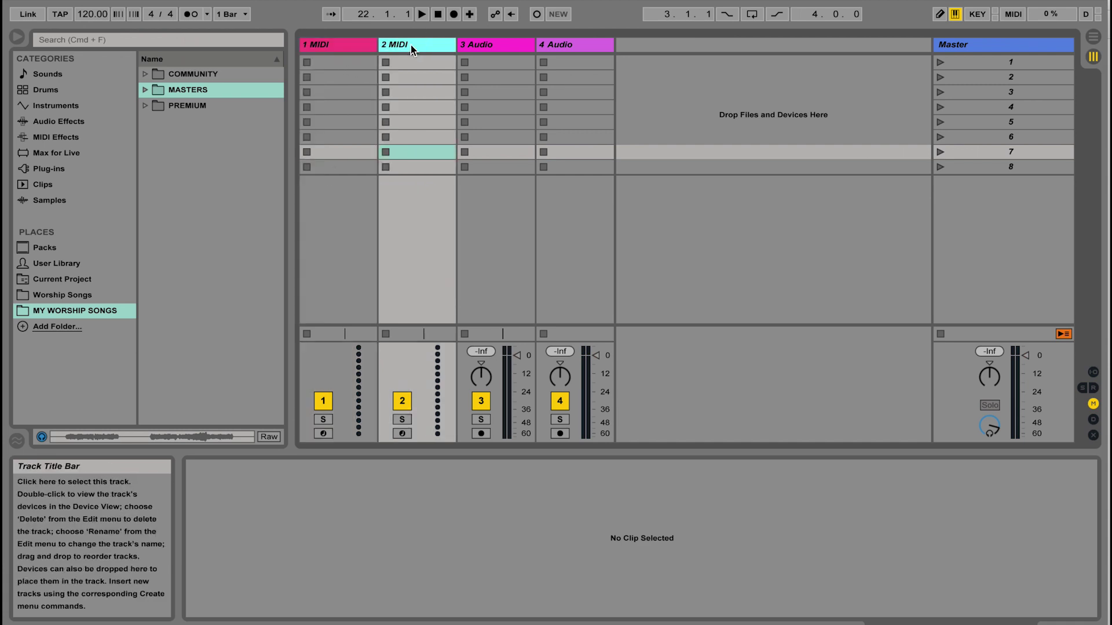
{"action": "left_click", "coordinate": [353, 45]}
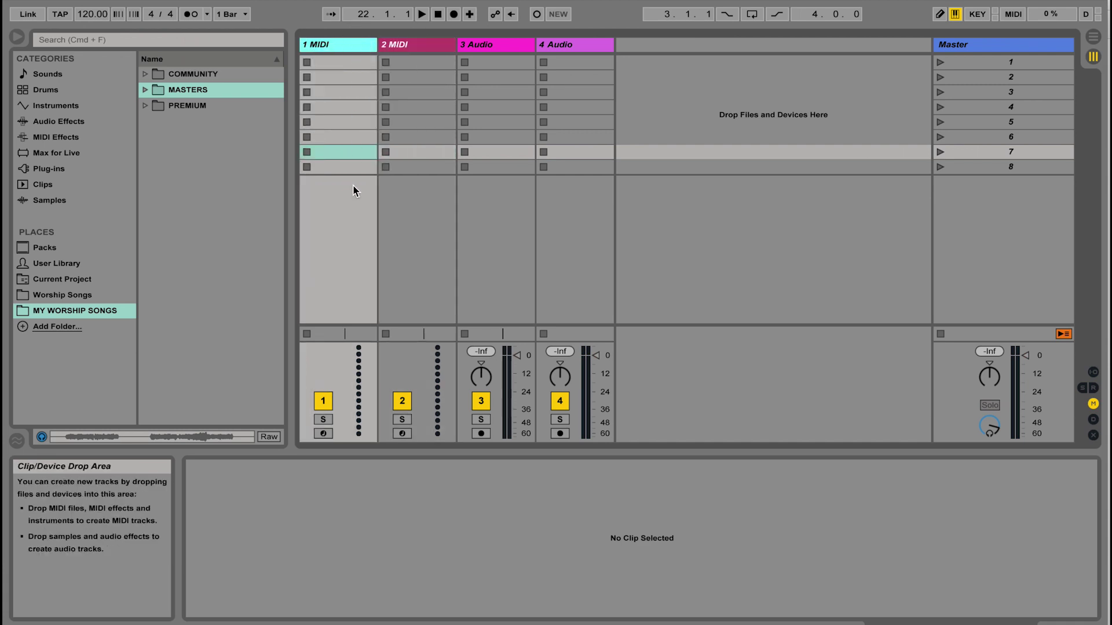
{"action": "left_click", "coordinate": [433, 43]}
{"action": "left_click", "coordinate": [489, 45]}
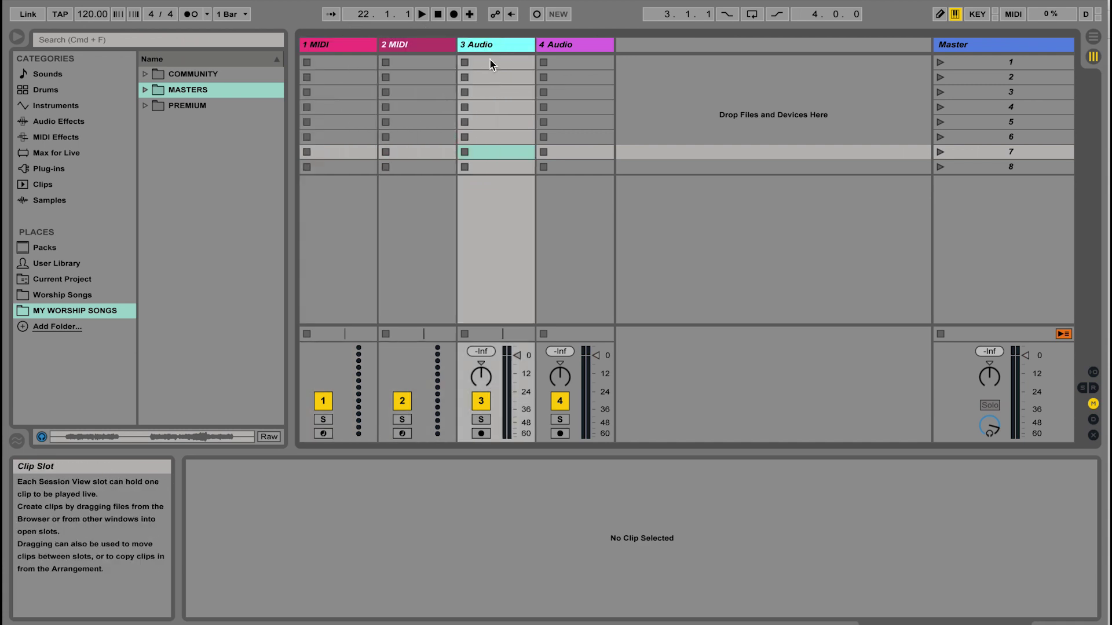
{"action": "right_click", "coordinate": [488, 51]}
{"action": "left_click", "coordinate": [511, 112]}
{"action": "type", "text": "DRUMS"}
Rename the 4 Audio track to BASS with Cmd+R.
{"action": "left_click", "coordinate": [575, 49]}
{"action": "key", "text": "super+r"}
{"action": "type", "text": "BASS"}
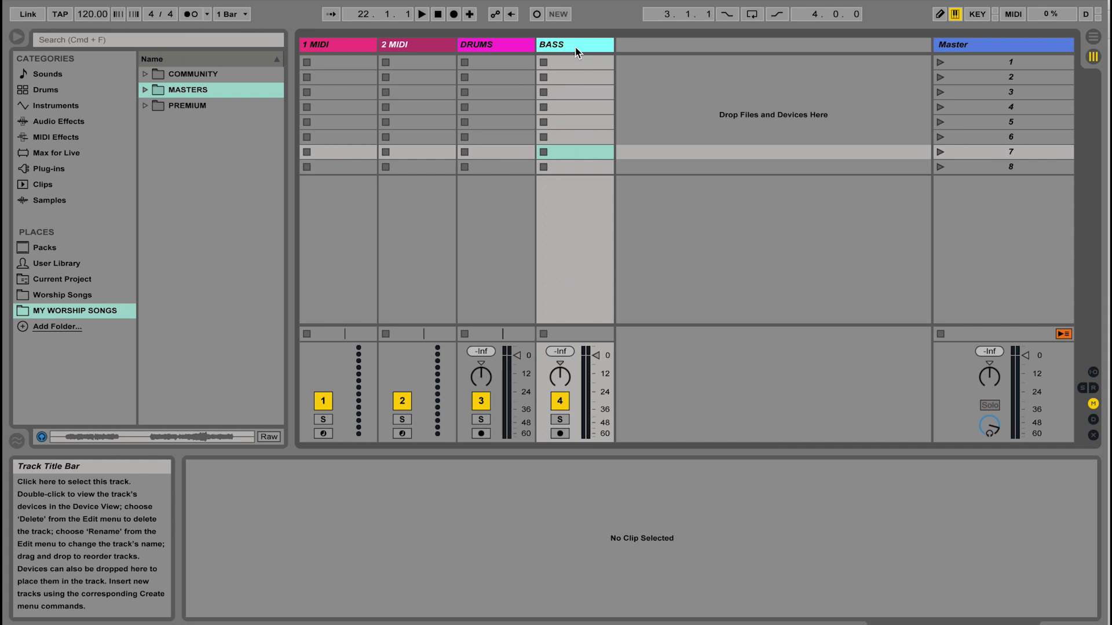
{"action": "left_click", "coordinate": [997, 67]}
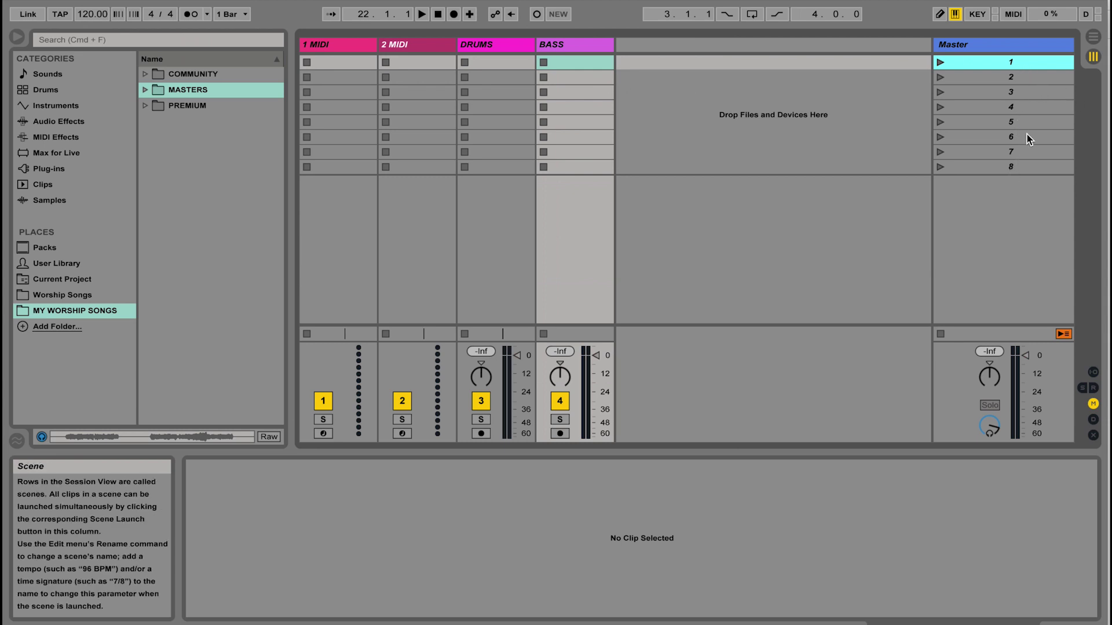
Delete scenes 8 through 3, leaving only two scenes.
{"action": "left_click", "coordinate": [1032, 168]}
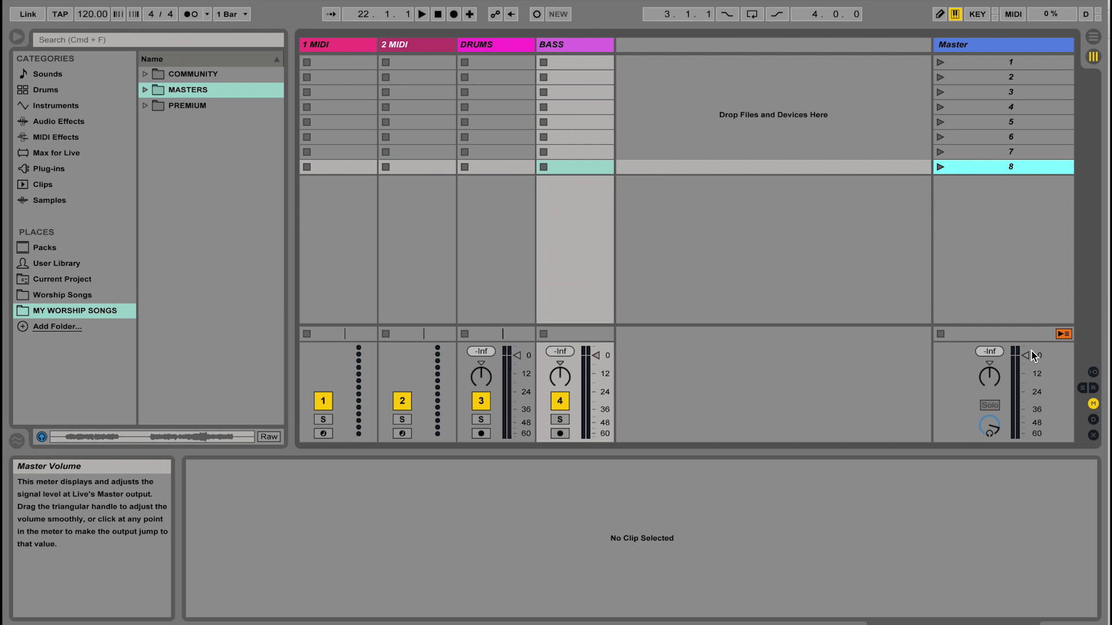
{"action": "key", "text": "Delete"}
{"action": "key", "text": "Delete"}
{"action": "key", "text": "Delete"}
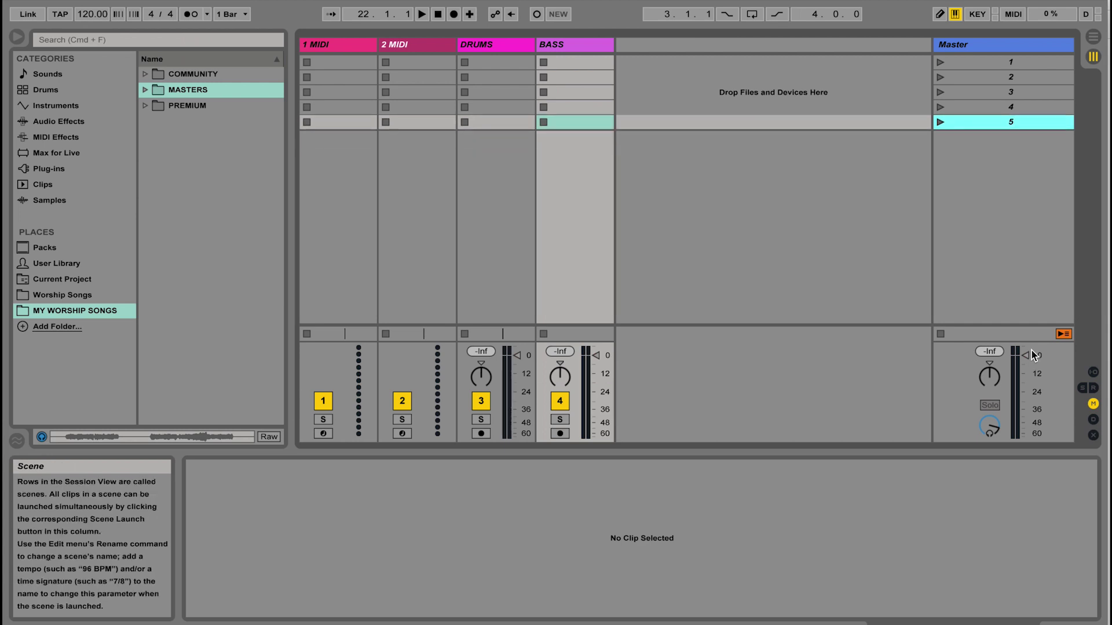
{"action": "key", "text": "Delete"}
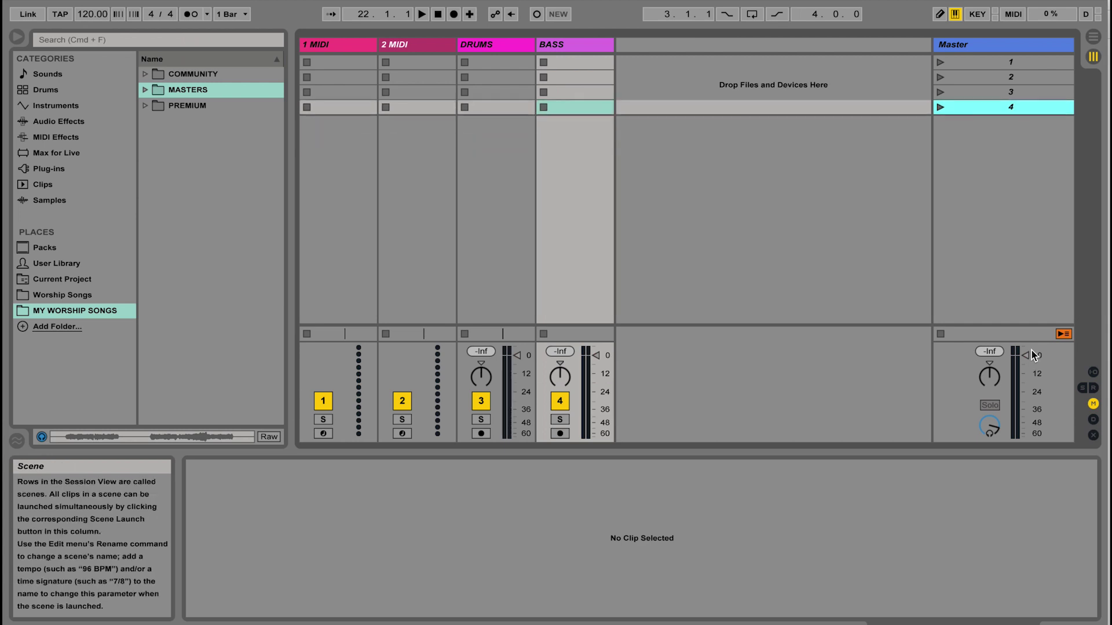
{"action": "key", "text": "Delete"}
{"action": "key", "text": "Delete"}
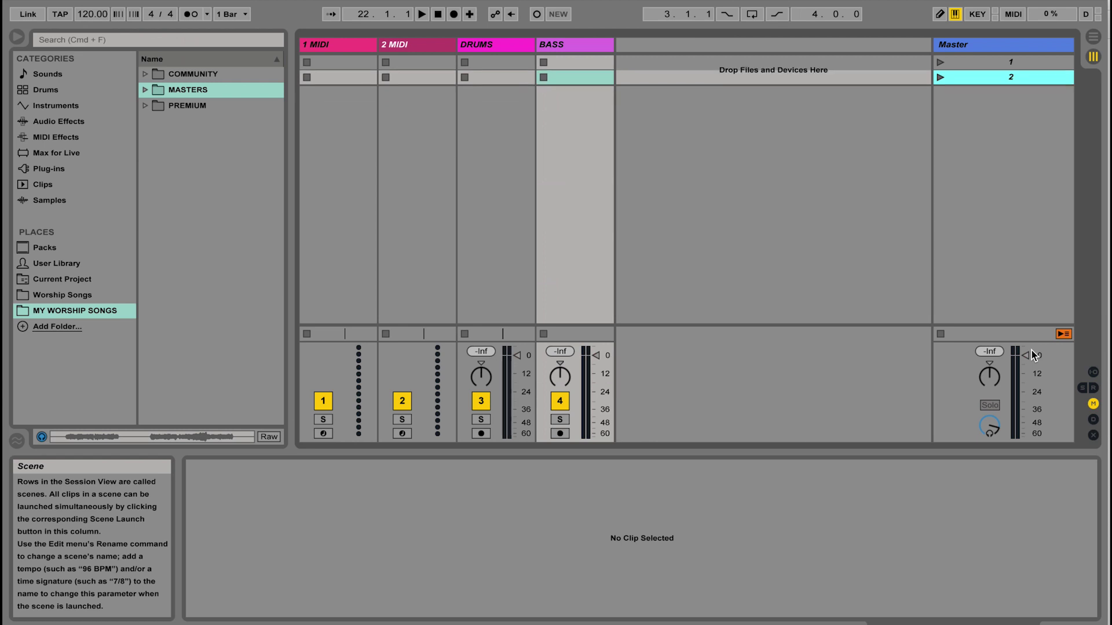
Delete the MIDI and DRUMS tracks, insert a new audio track, then delete BASS.
{"action": "left_click", "coordinate": [351, 46]}
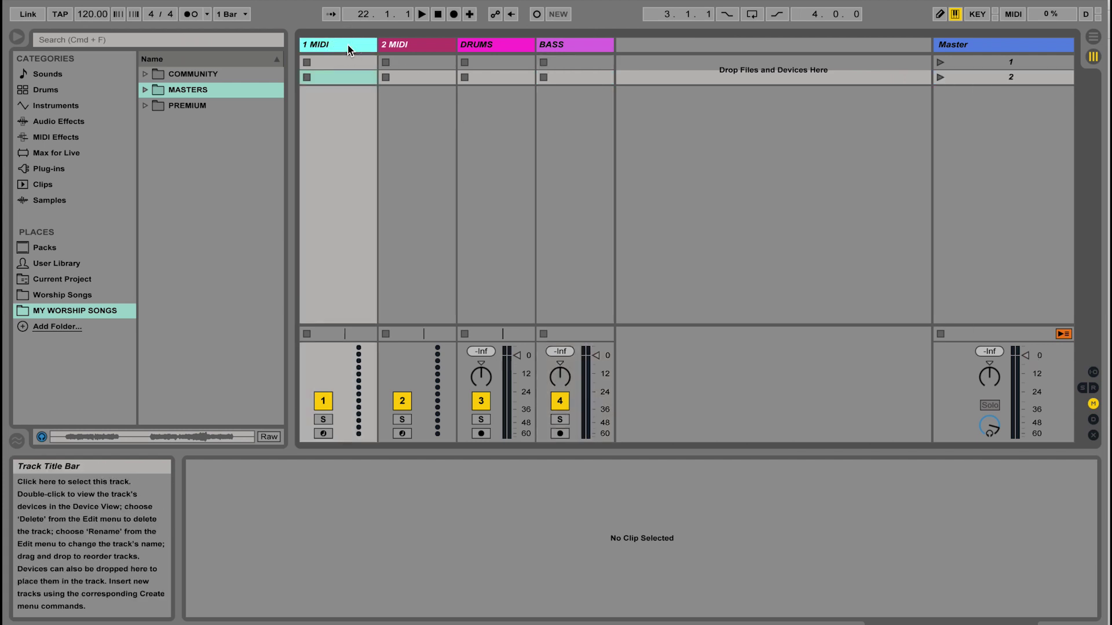
{"action": "key", "text": "Delete"}
{"action": "key", "text": "Delete"}
{"action": "key", "text": "Delete"}
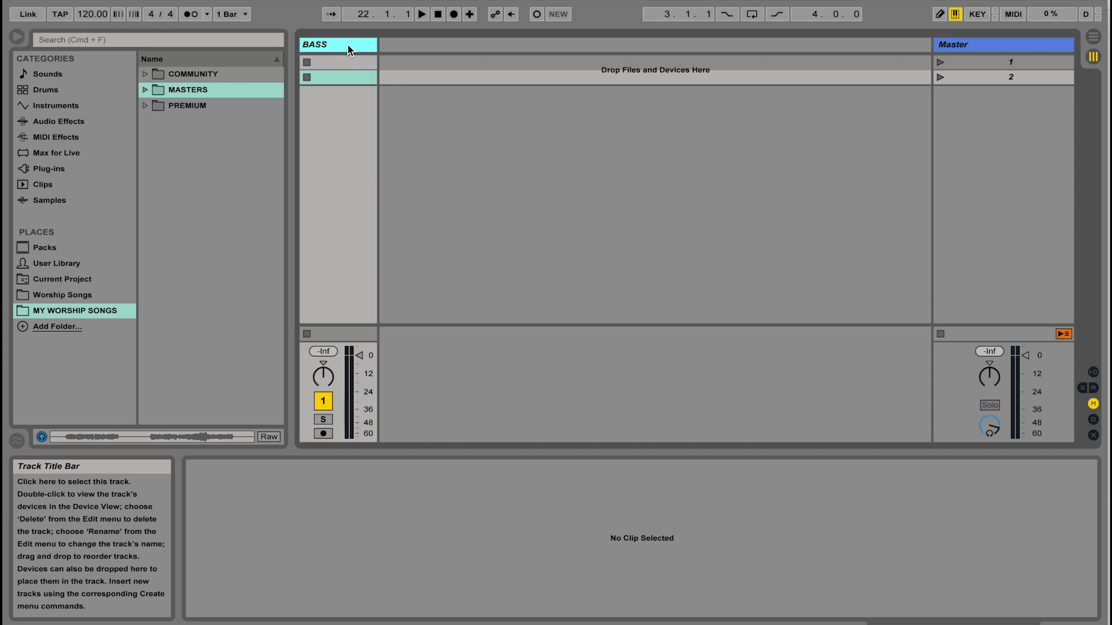
{"action": "left_click", "coordinate": [154, 0]}
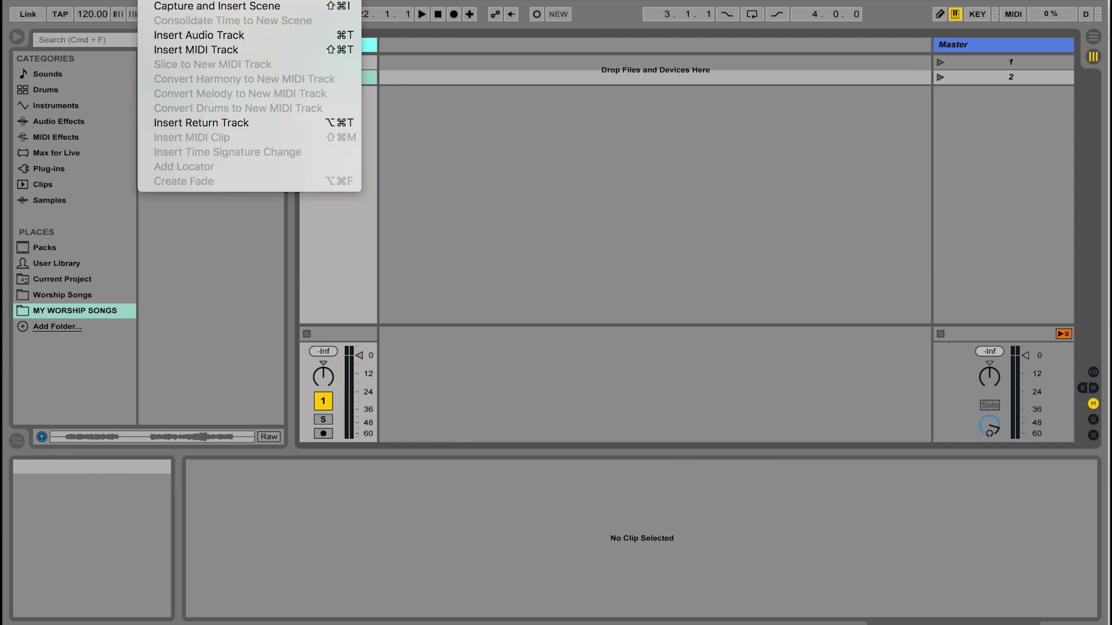
{"action": "left_click", "coordinate": [213, 37]}
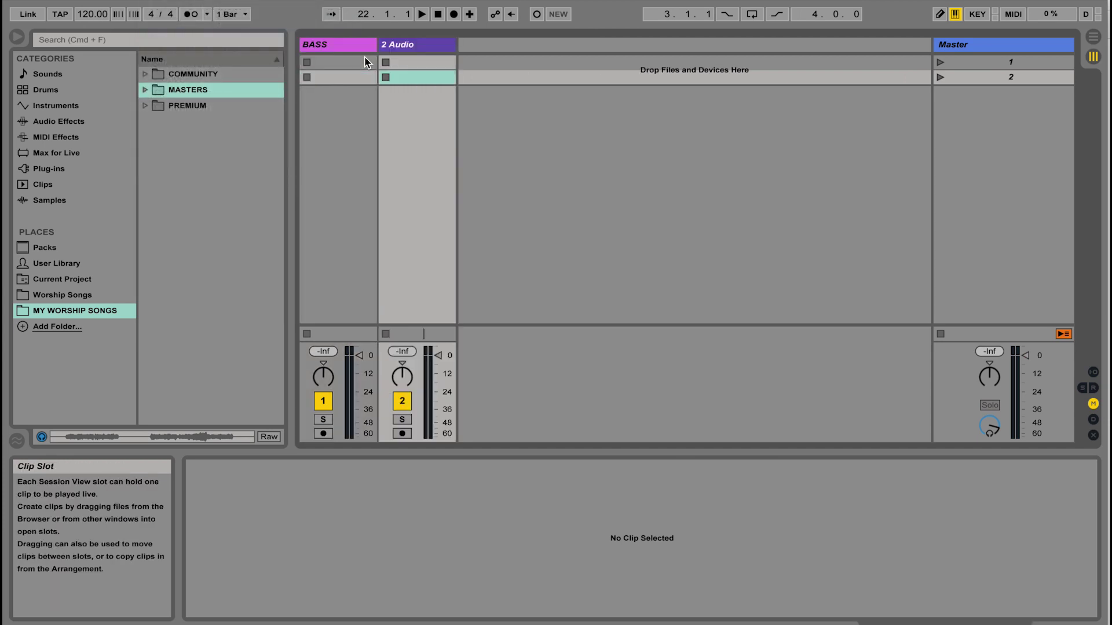
{"action": "left_click", "coordinate": [337, 46]}
{"action": "key", "text": "Delete"}
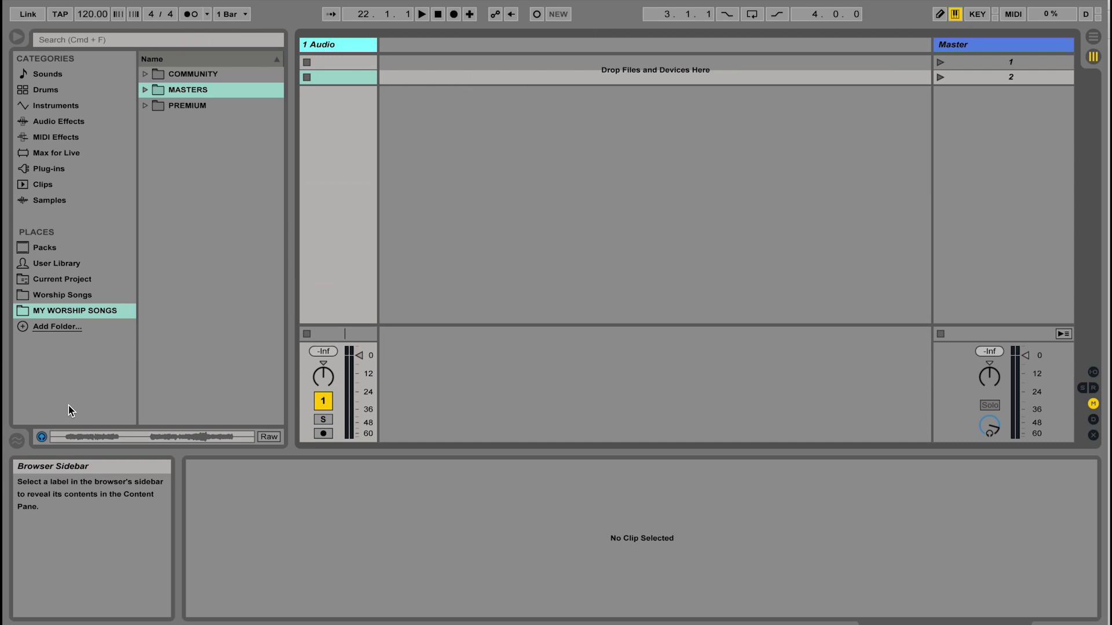
{"action": "left_click", "coordinate": [64, 313]}
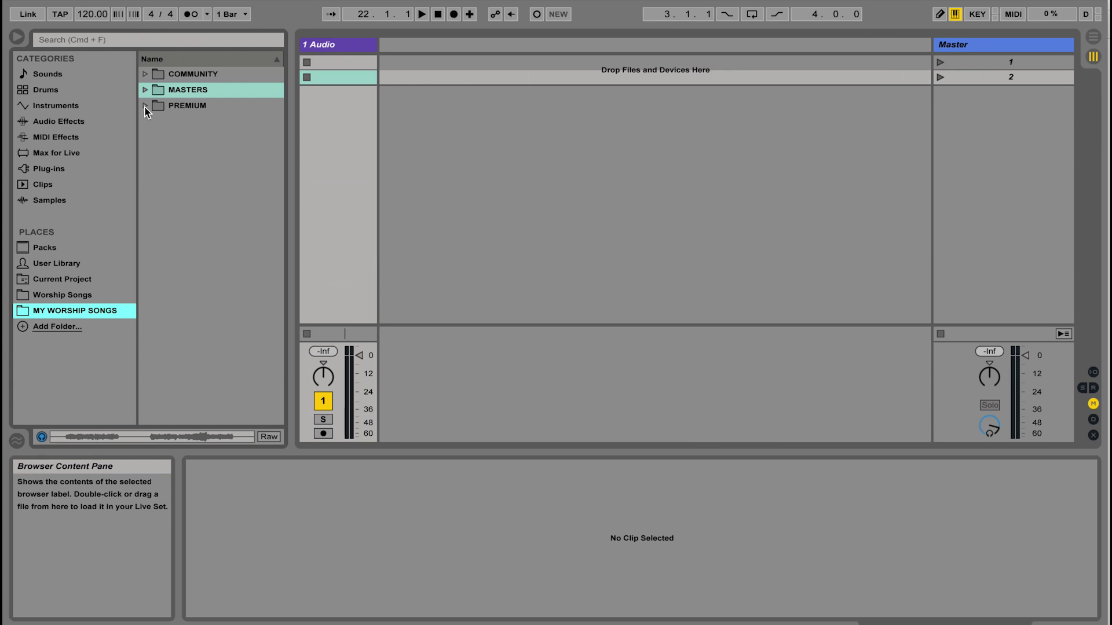
Expand MASTERS and THISISAMAZINGGRACE_98_Bb_MT, widen the browser, and drop CUES.wav into 1 Audio's first slot.
{"action": "left_click", "coordinate": [145, 91]}
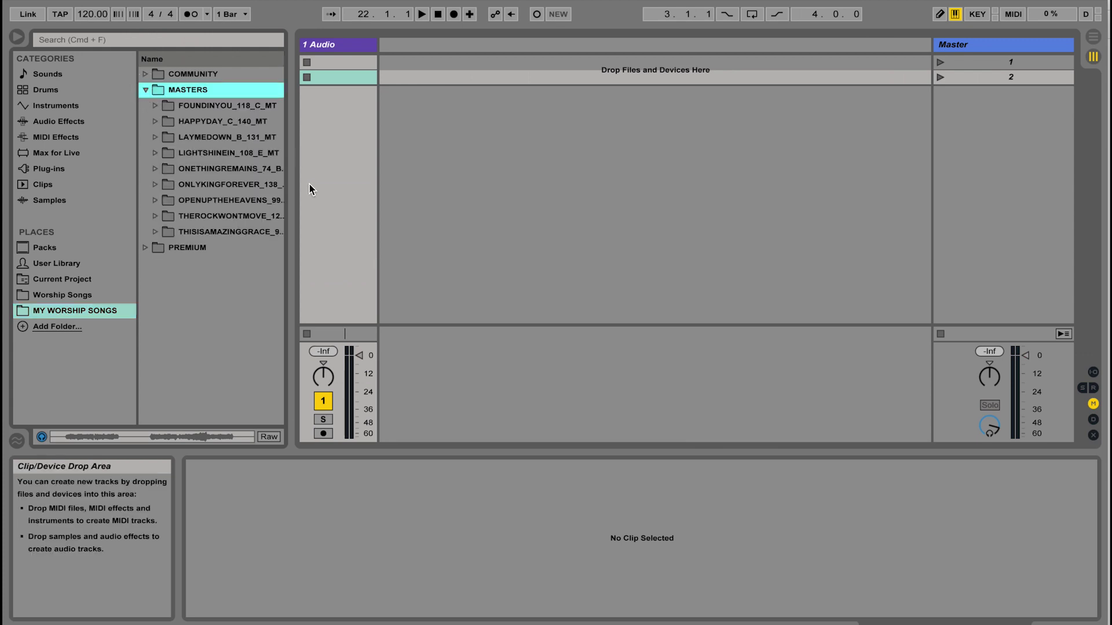
{"action": "left_click_drag", "start_coordinate": [290, 185], "coordinate": [356, 185]}
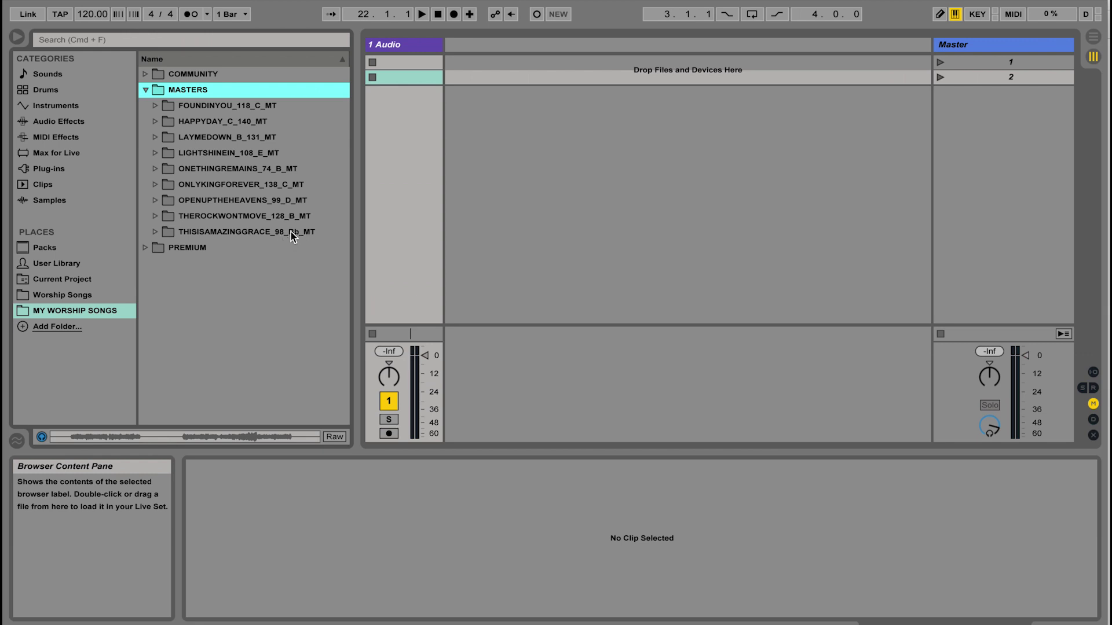
{"action": "left_click", "coordinate": [154, 234]}
{"action": "left_click_drag", "start_coordinate": [356, 304], "coordinate": [452, 301]}
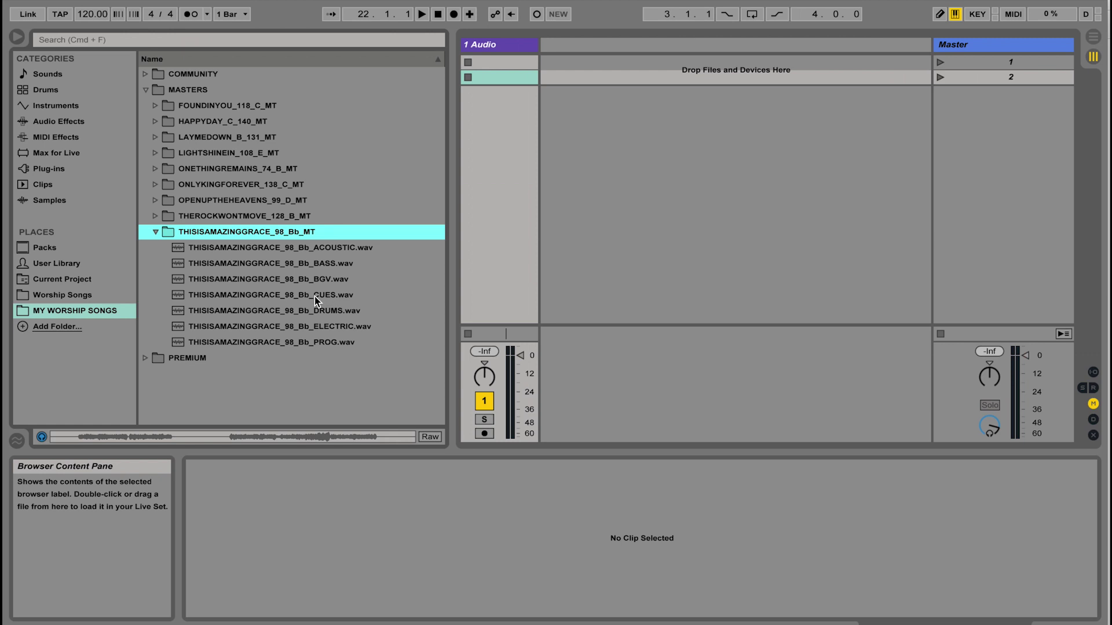
{"action": "left_click_drag", "start_coordinate": [314, 296], "coordinate": [514, 63]}
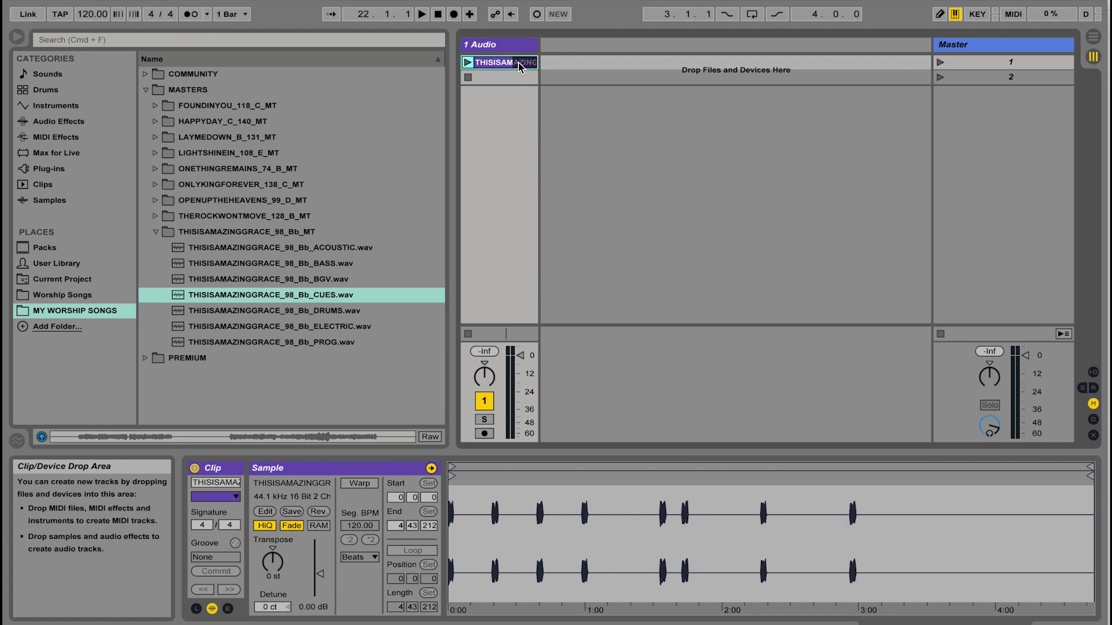
Rename the 1 Audio track to CUES, then drag the ACOUSTIC stem into the session.
{"action": "left_click", "coordinate": [499, 47]}
{"action": "right_click", "coordinate": [499, 47]}
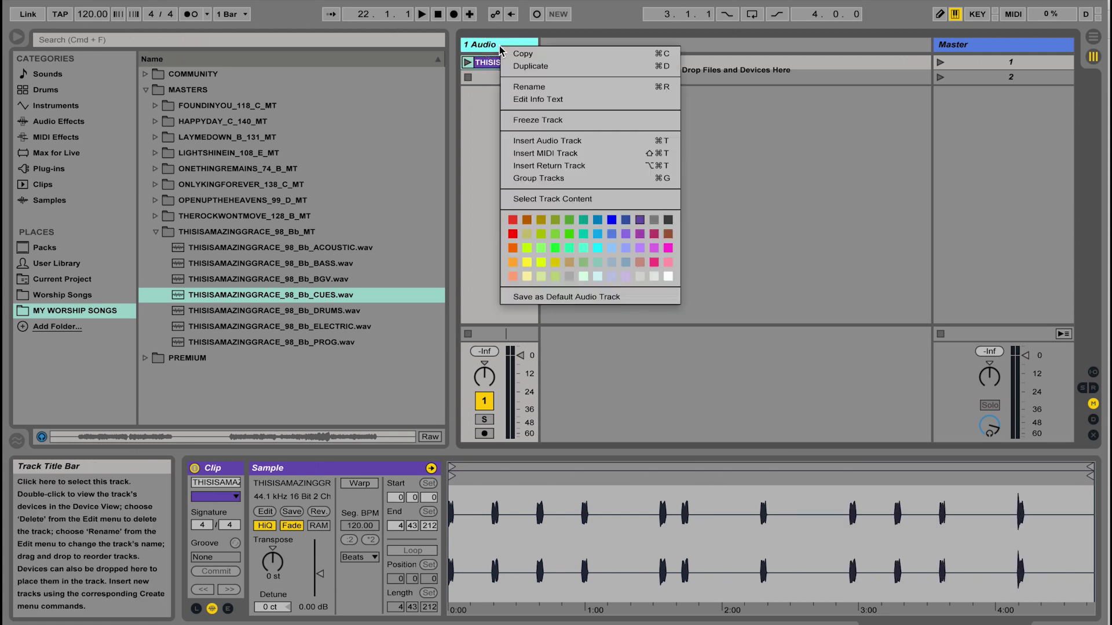
{"action": "left_click", "coordinate": [527, 87]}
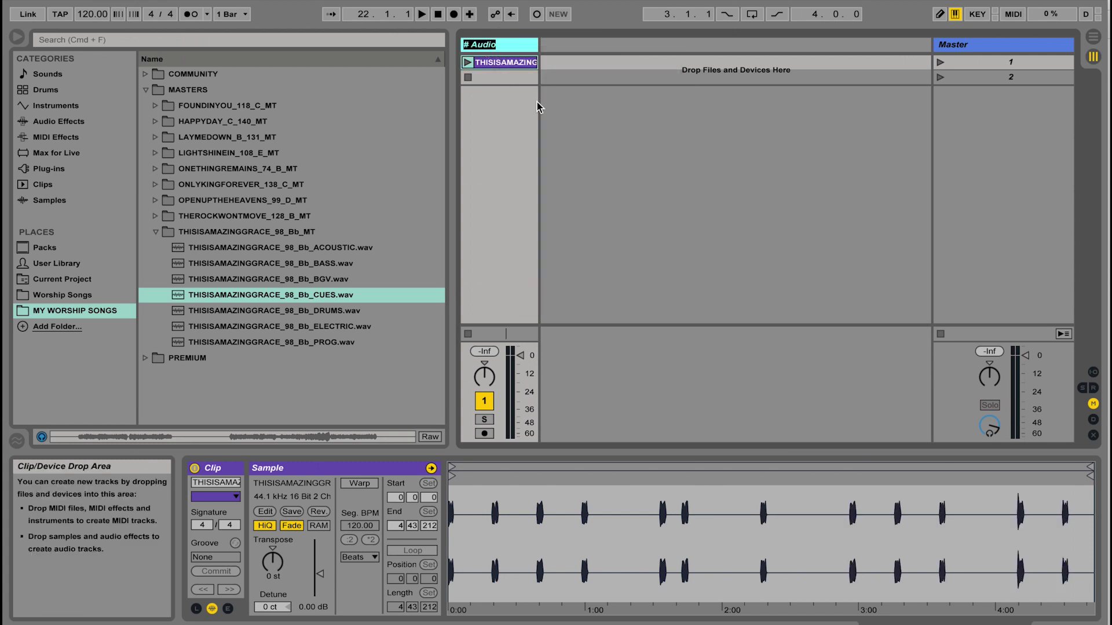
{"action": "type", "text": "CUES"}
{"action": "left_click", "coordinate": [500, 110]}
{"action": "left_click", "coordinate": [492, 45]}
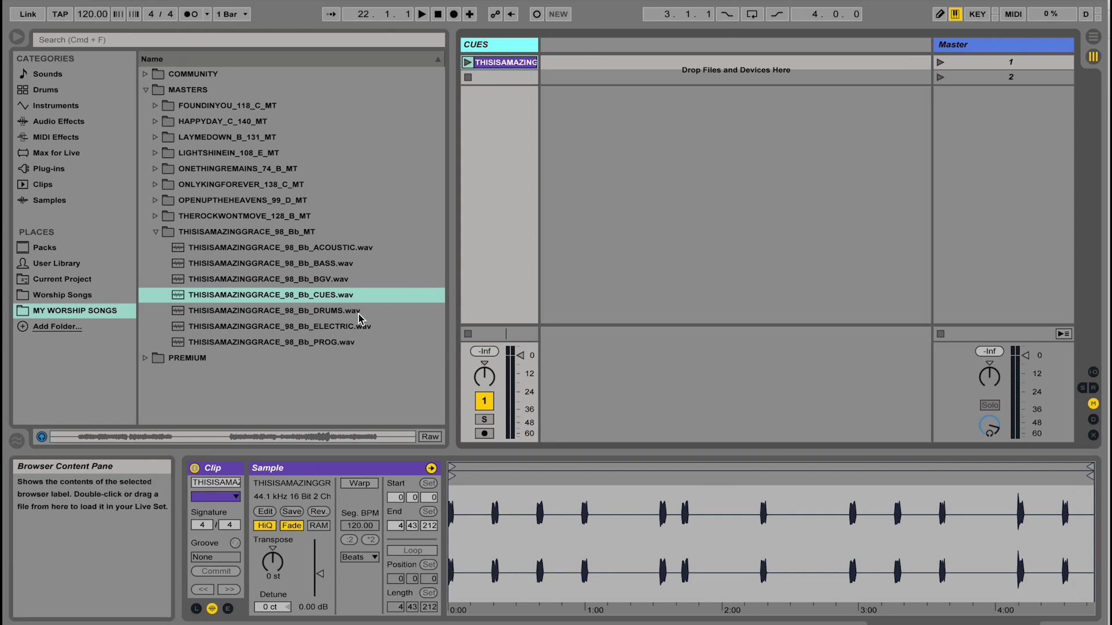
{"action": "left_click_drag", "start_coordinate": [307, 250], "coordinate": [573, 62]}
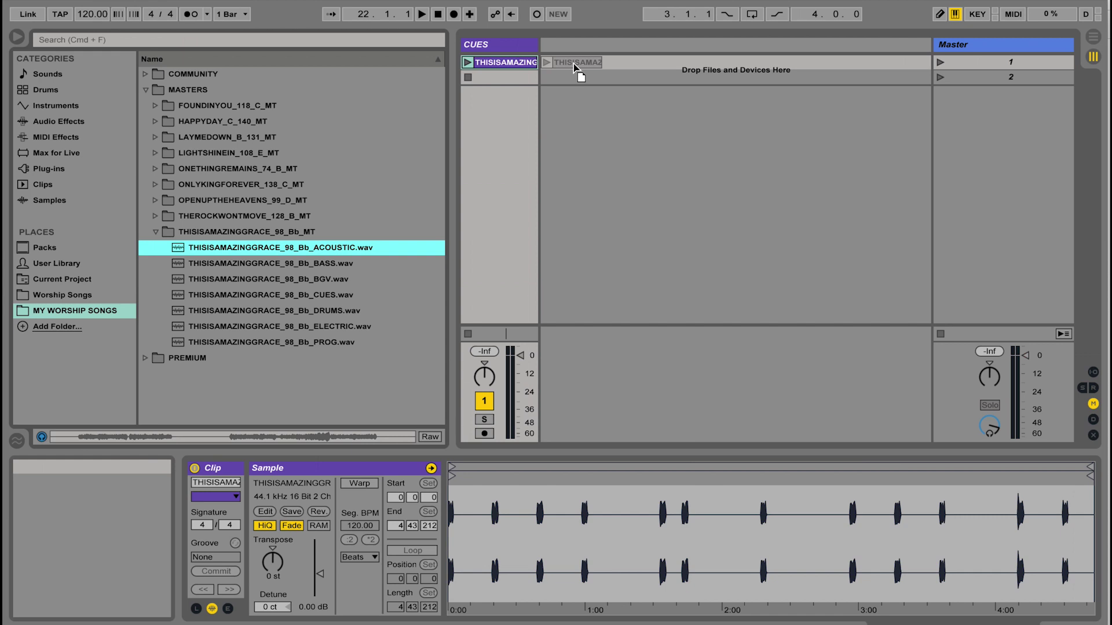
Add ACOUSTIC as a new track and select the BASS, BGV, DRUMS, ELECTRIC and PROG stems.
{"action": "left_click_drag", "start_coordinate": [574, 65], "coordinate": [575, 67]}
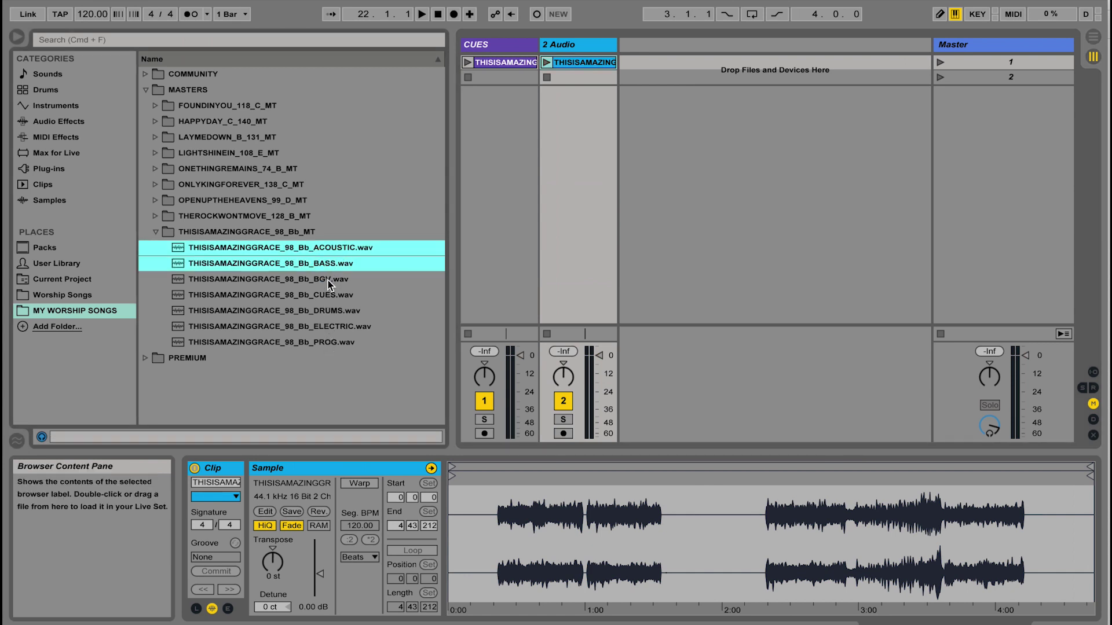
{"action": "left_click", "coordinate": [328, 285], "text": "shift"}
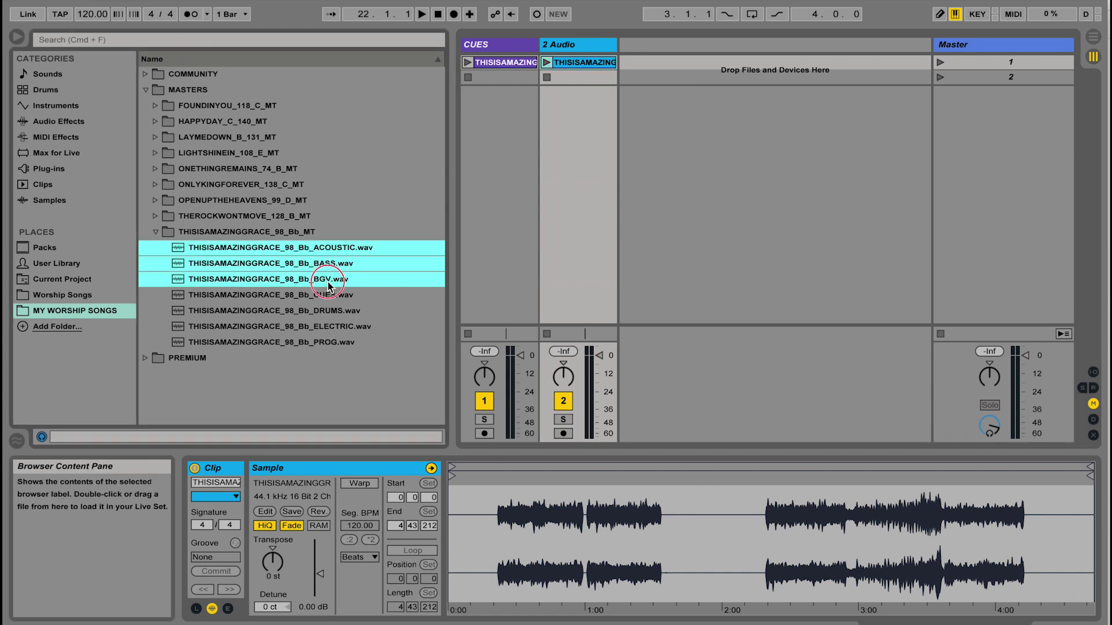
{"action": "left_click", "coordinate": [328, 313], "text": "super"}
{"action": "left_click", "coordinate": [326, 326], "text": "super"}
{"action": "left_click", "coordinate": [327, 341], "text": "super"}
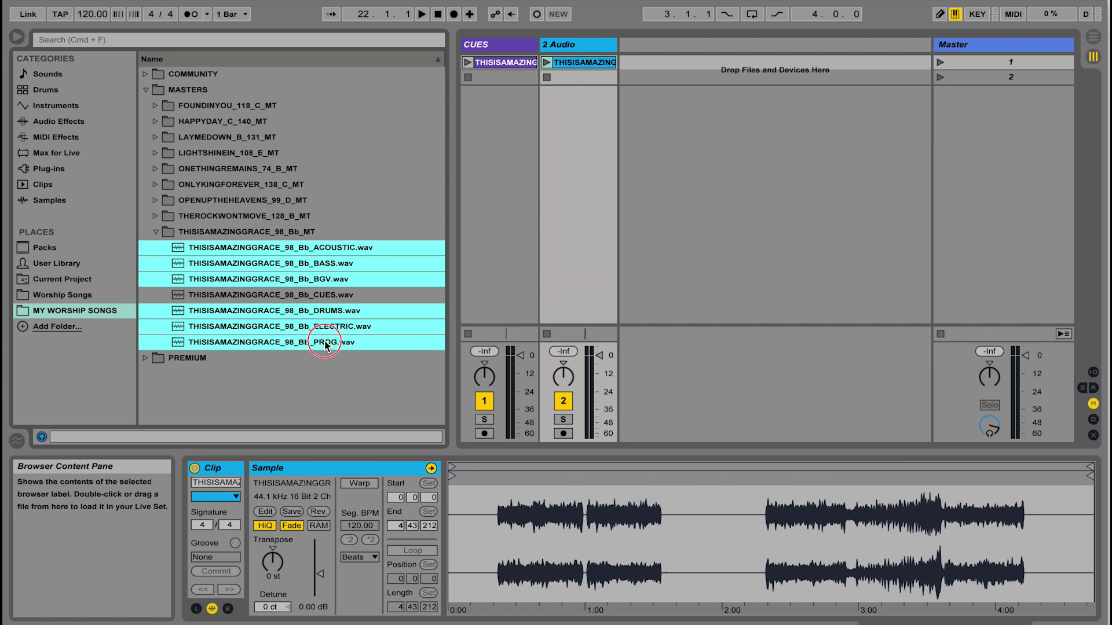
{"action": "left_click", "coordinate": [324, 249], "text": "super"}
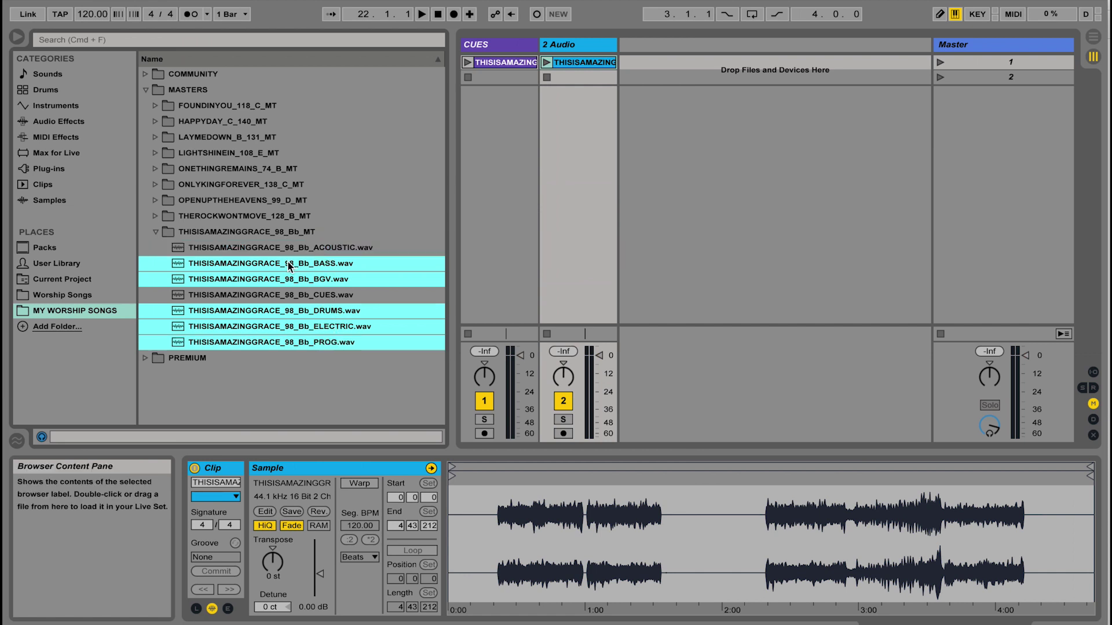
Drop the five selected stems onto five separate new audio tracks, undoing a single-track drop.
{"action": "left_click_drag", "start_coordinate": [341, 262], "coordinate": [650, 69]}
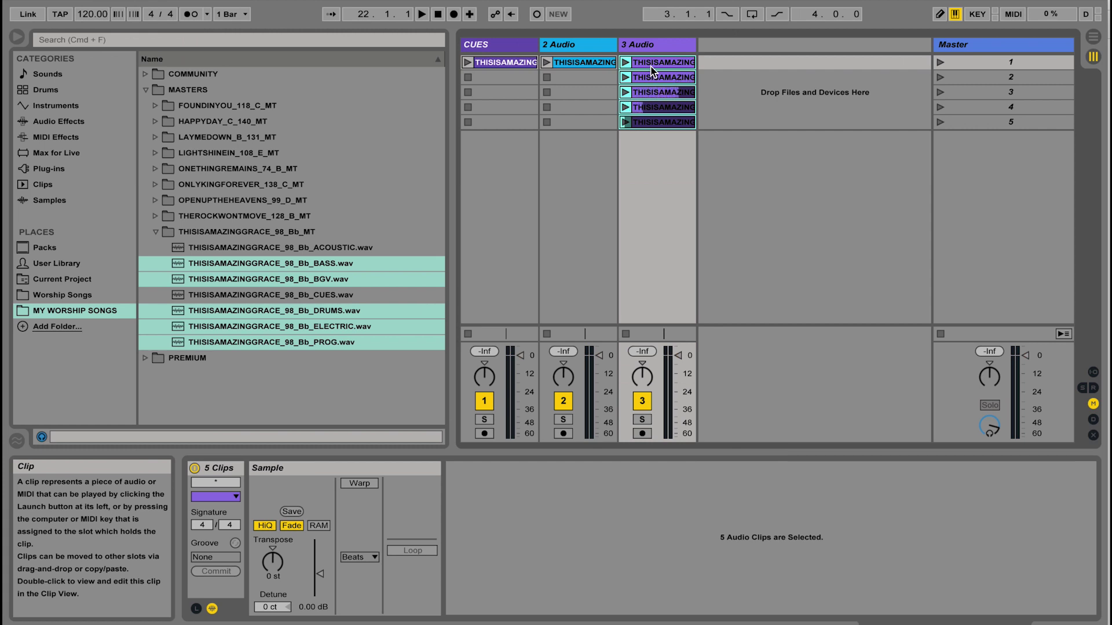
{"action": "key", "text": "super+z"}
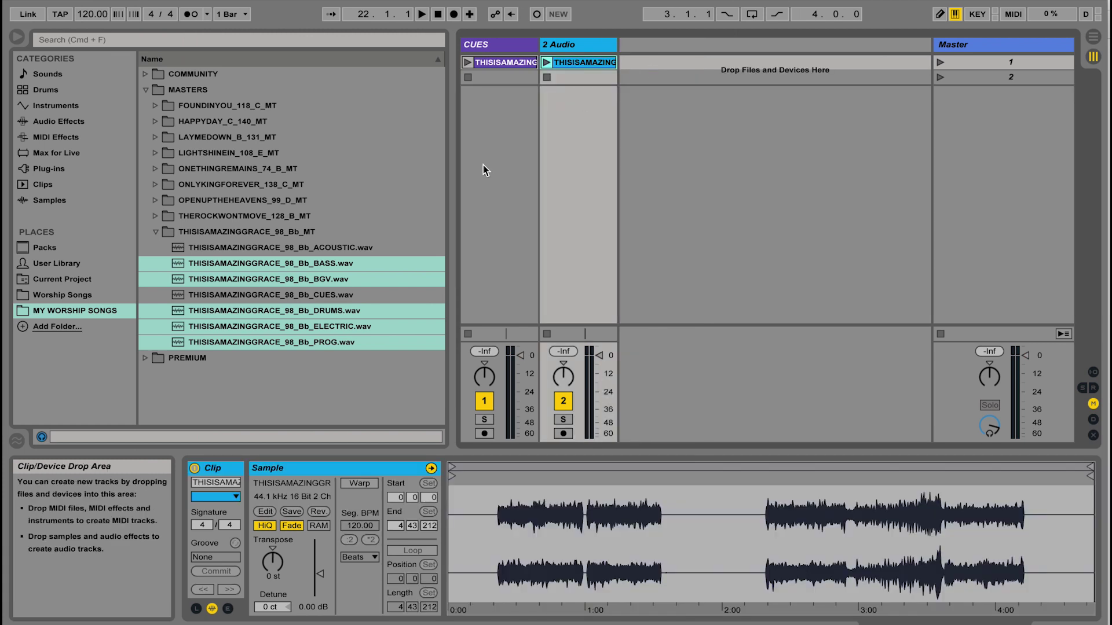
{"action": "left_click_drag", "start_coordinate": [260, 268], "coordinate": [644, 68]}
{"action": "key", "text": "super"}
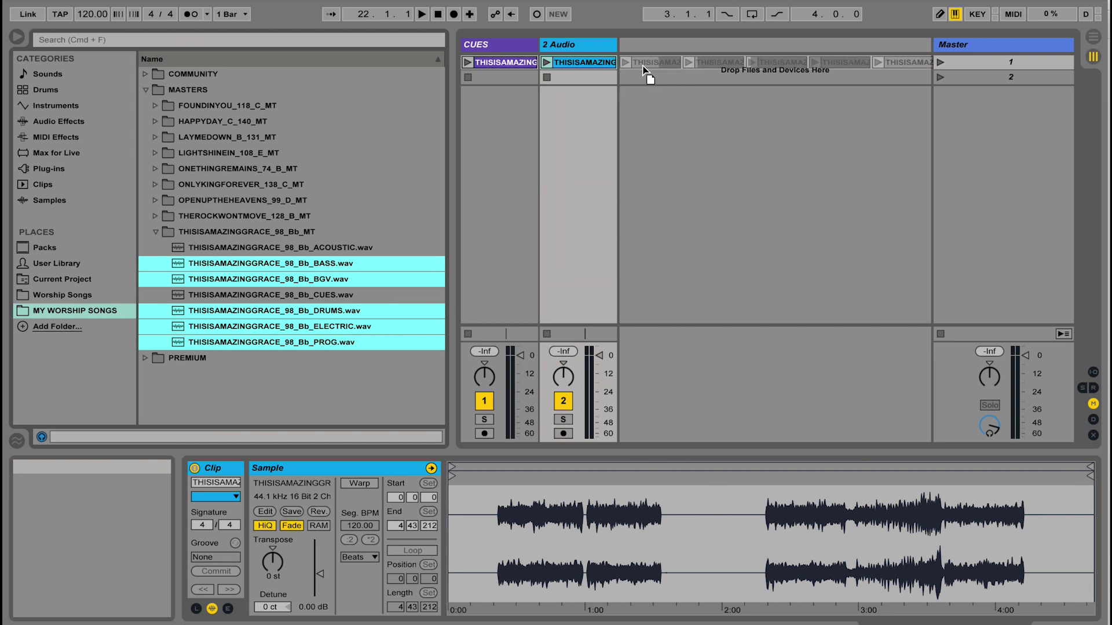
{"action": "left_click_drag", "start_coordinate": [642, 67], "coordinate": [643, 67]}
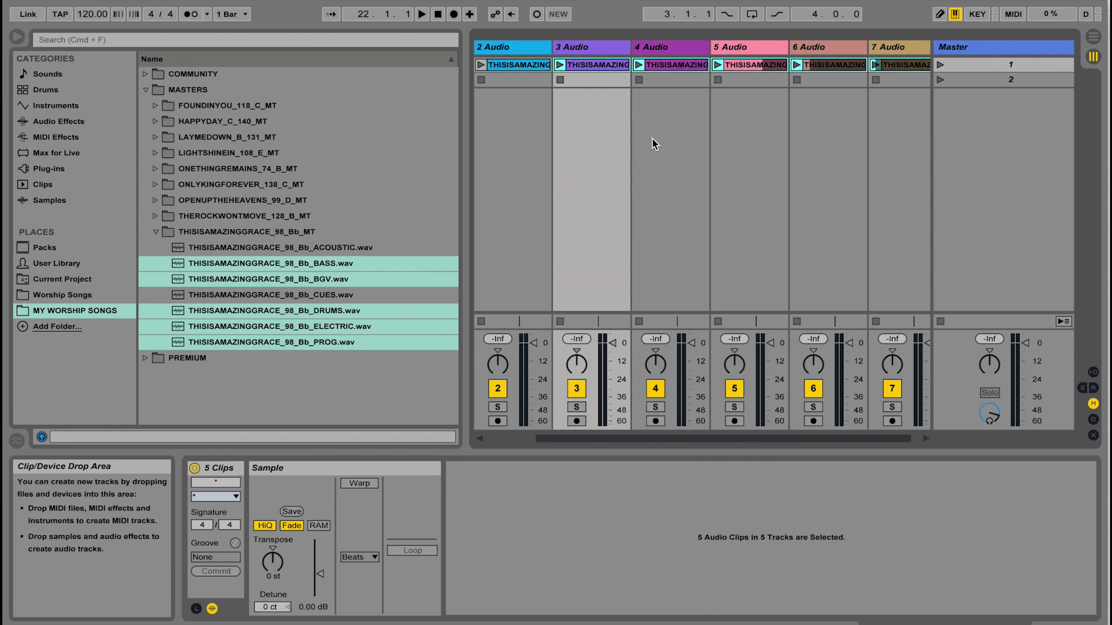
{"action": "scroll", "coordinate": [654, 144], "scroll_direction": "left", "scroll_amount": 1}
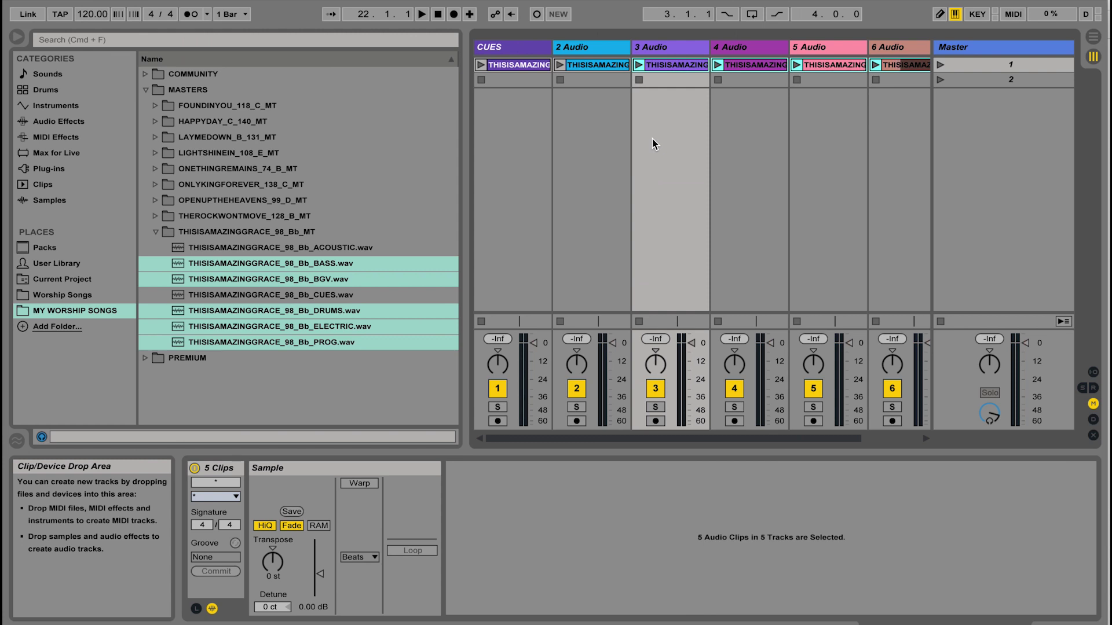
{"action": "right_click", "coordinate": [598, 49]}
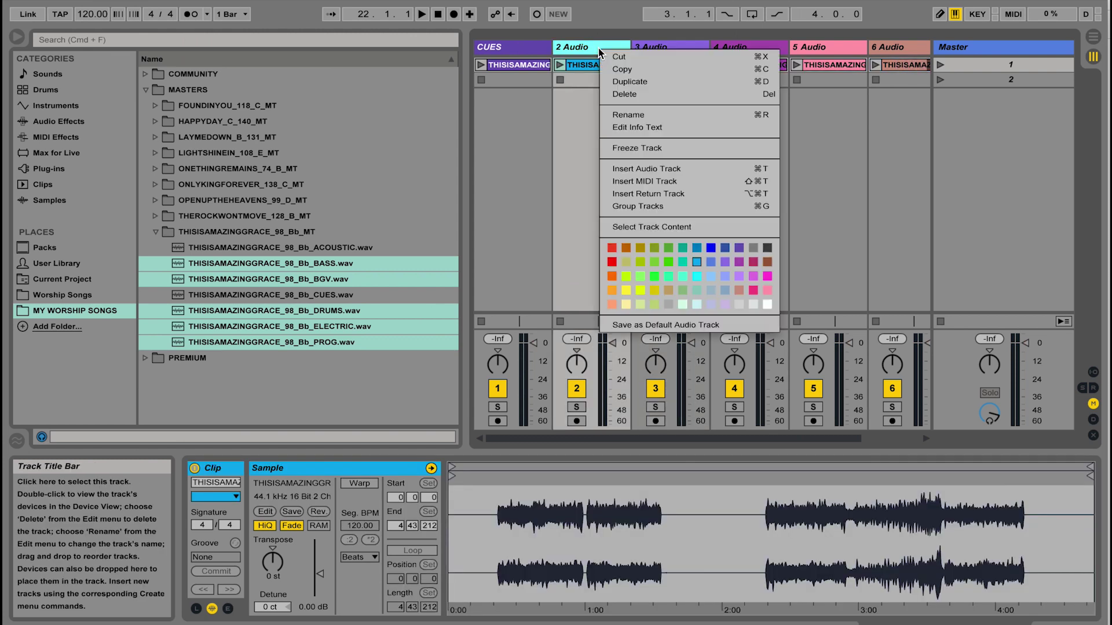
{"action": "left_click", "coordinate": [618, 117]}
{"action": "type", "text": "ACOUSTIC"}
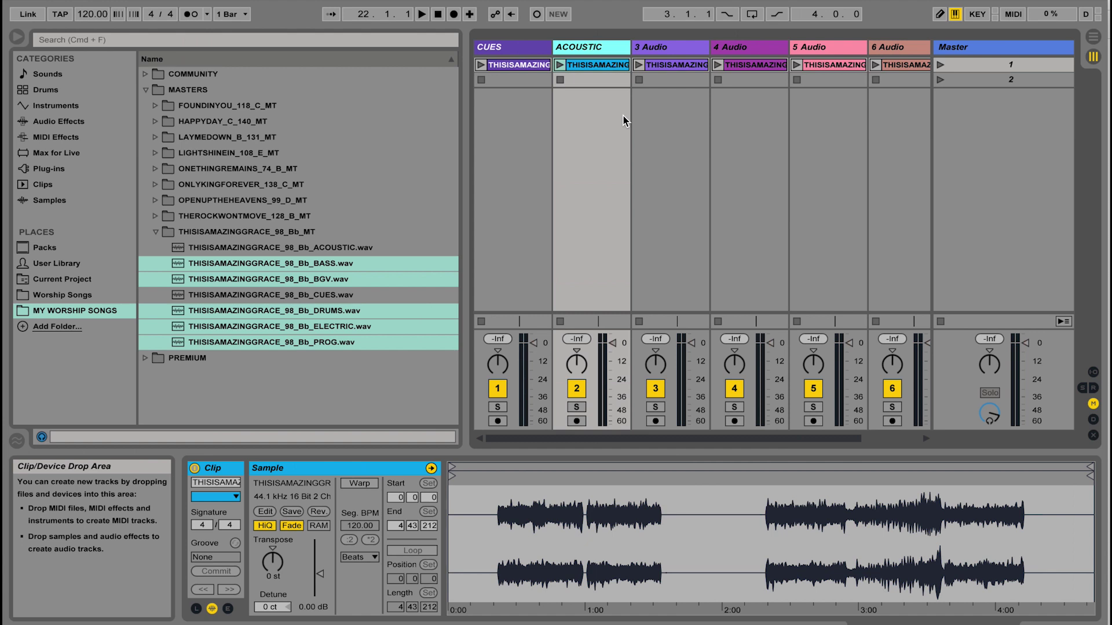
{"action": "left_click", "coordinate": [657, 46]}
{"action": "key", "text": "super+r"}
{"action": "type", "text": "DRUM"}
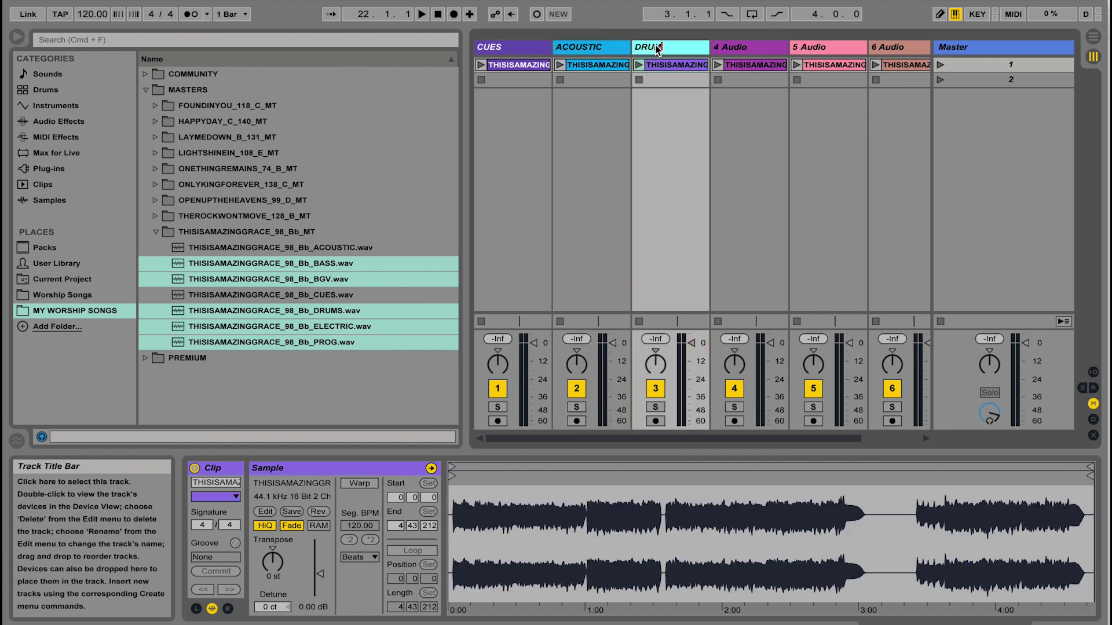
{"action": "key", "text": "super+z"}
{"action": "key", "text": "super+z"}
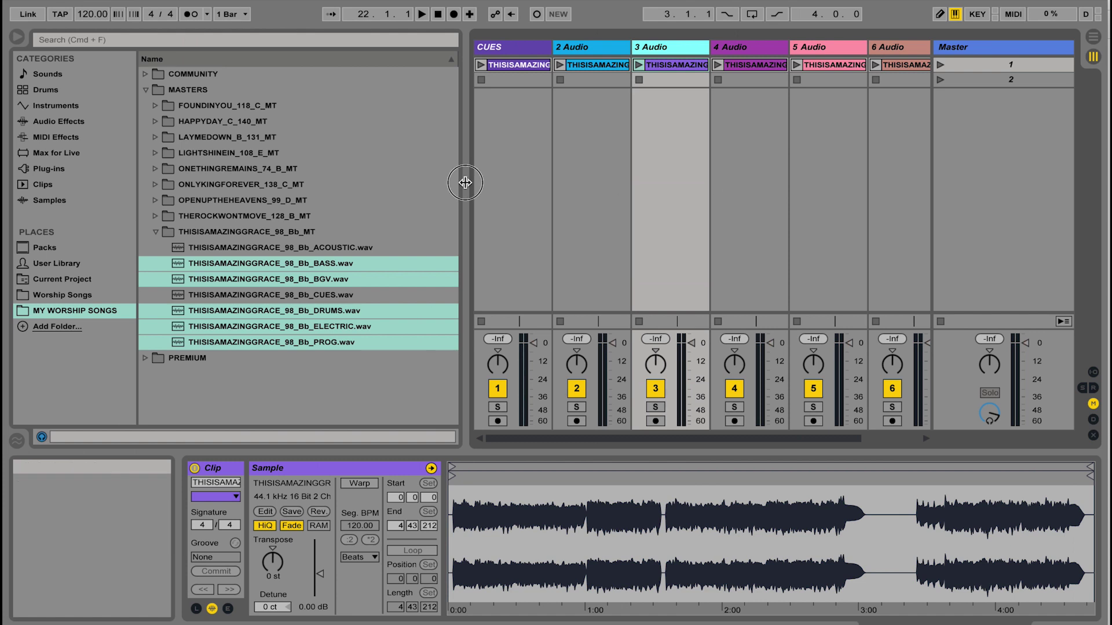
{"action": "left_click_drag", "start_coordinate": [466, 183], "coordinate": [278, 183]}
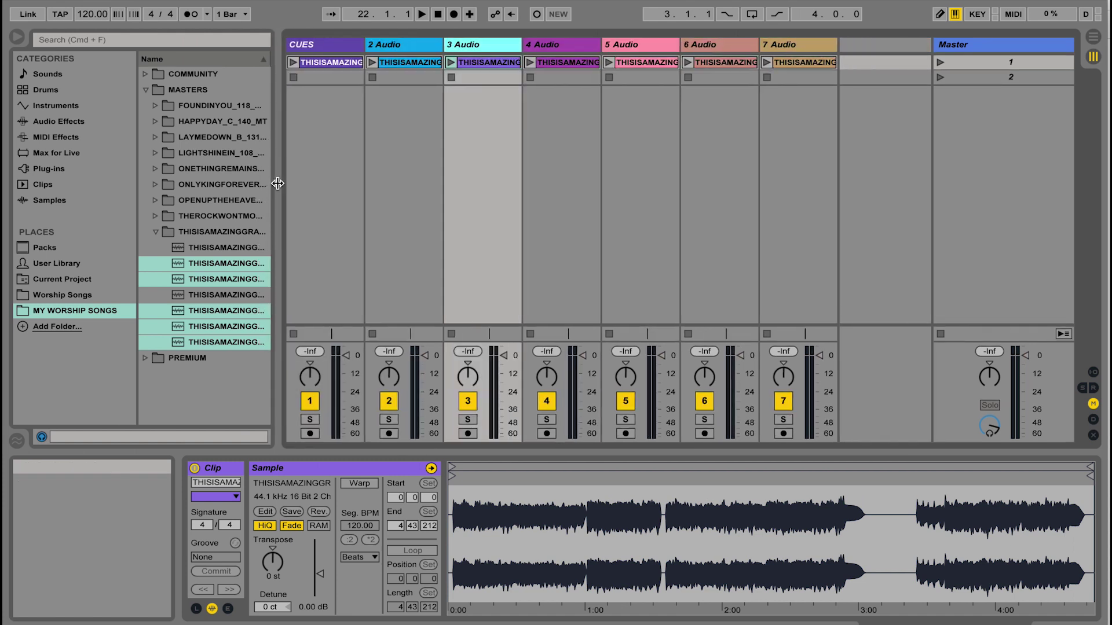
Rename scene 1 to 'THIS IS AMAZING GRACE'.
{"action": "left_click", "coordinate": [1018, 65]}
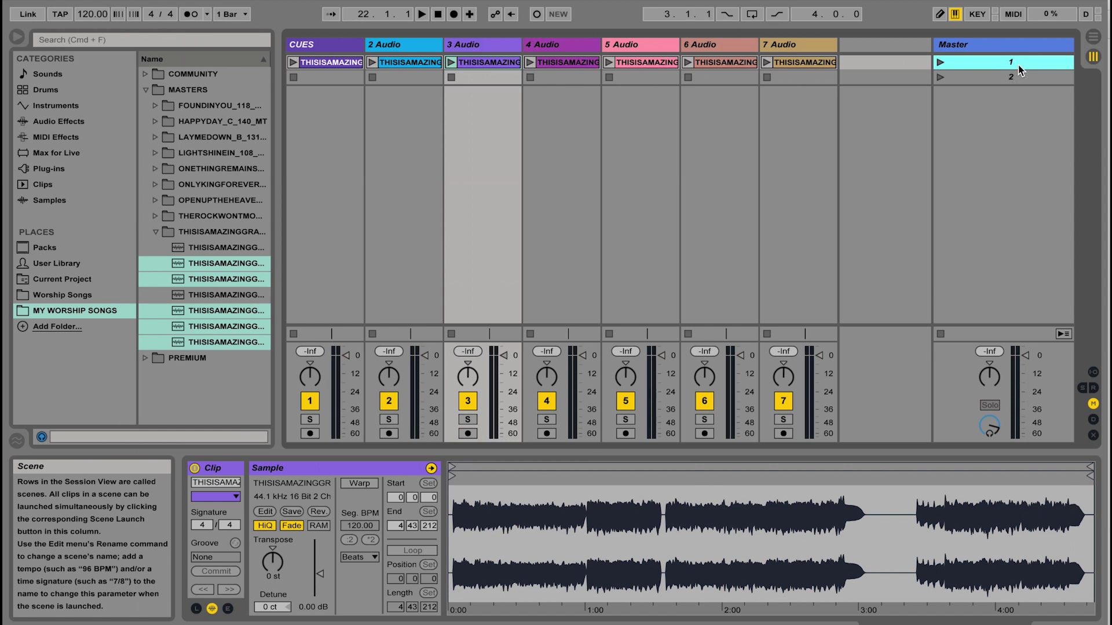
{"action": "right_click", "coordinate": [1018, 65]}
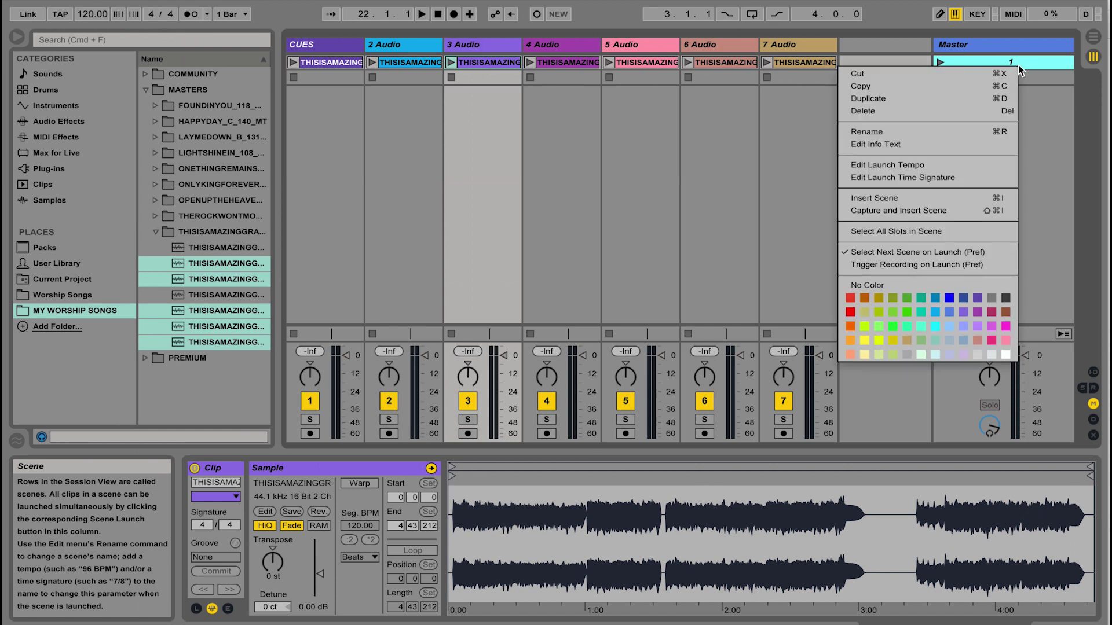
{"action": "left_click", "coordinate": [898, 130]}
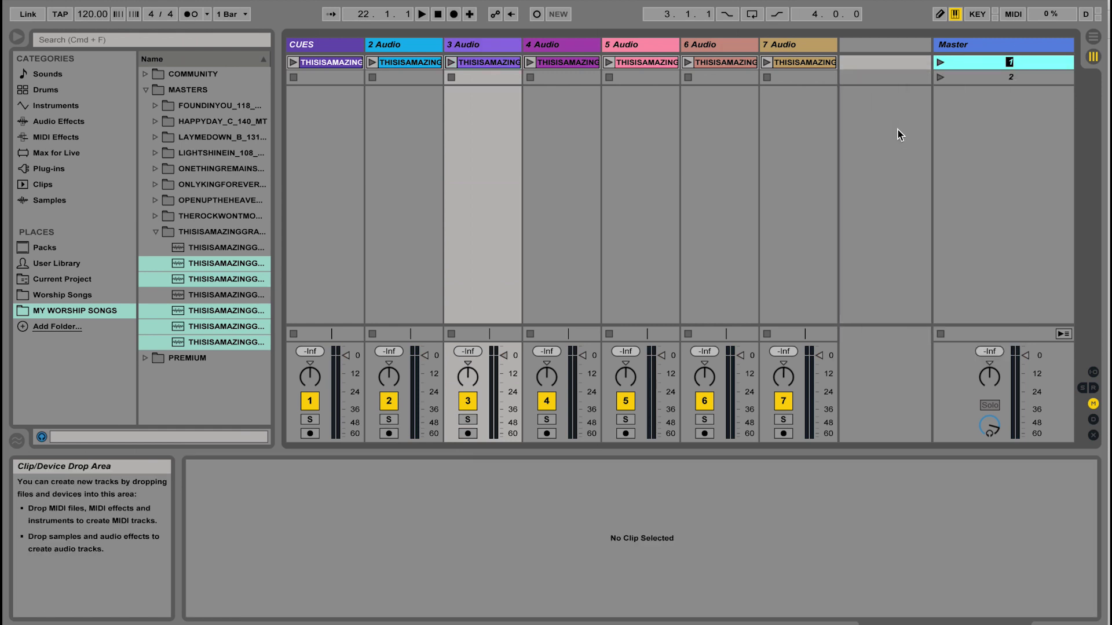
{"action": "type", "text": "THIS IS AMAZING GRACE"}
{"action": "key", "text": "Return"}
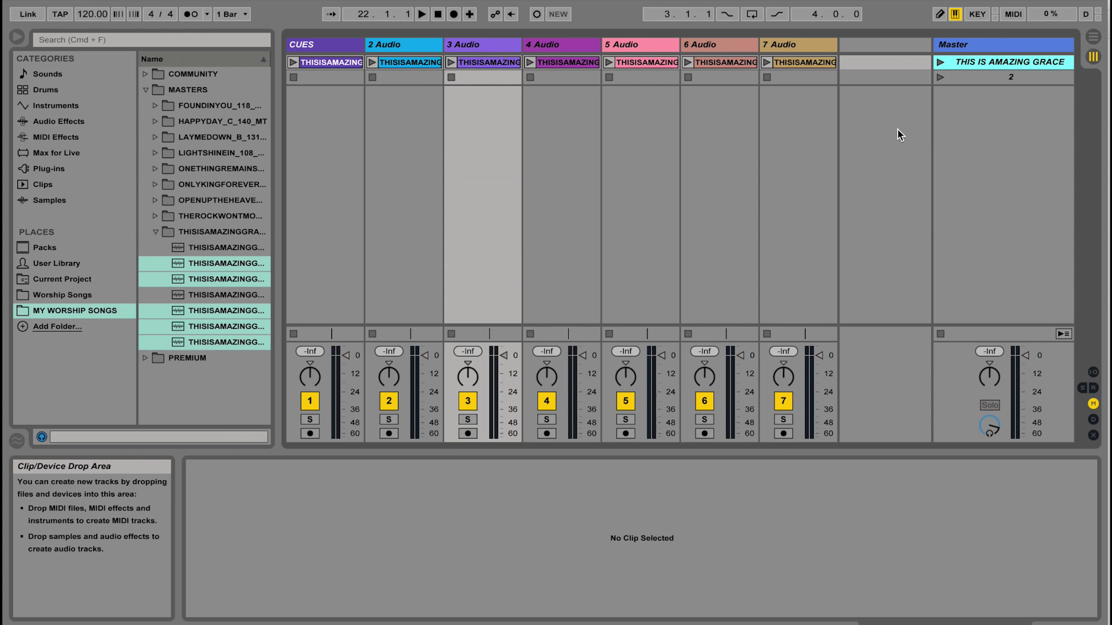
{"action": "left_click", "coordinate": [804, 62]}
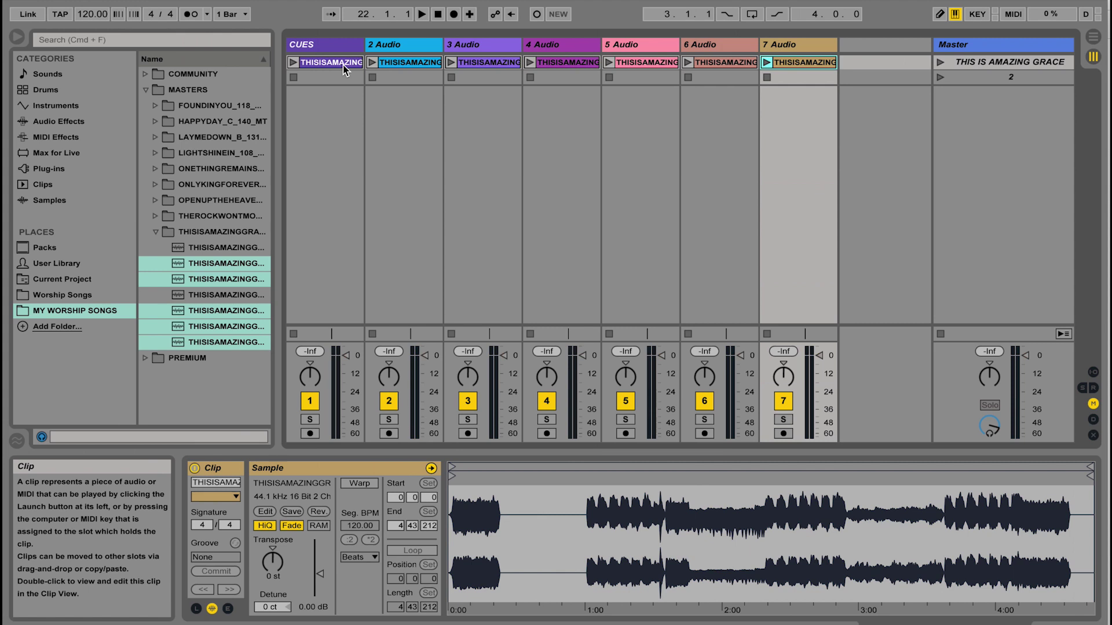
Colour all seven scene-1 clips, CUES through 7 Audio, orange.
{"action": "right_click", "coordinate": [797, 62]}
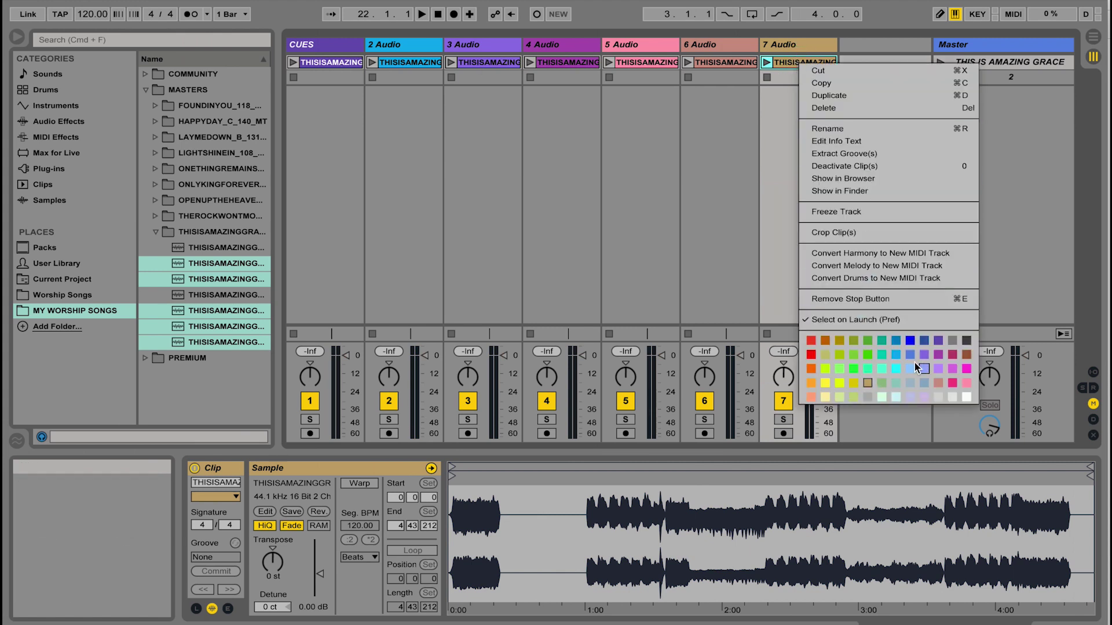
{"action": "left_click", "coordinate": [662, 154]}
{"action": "left_click", "coordinate": [323, 64]}
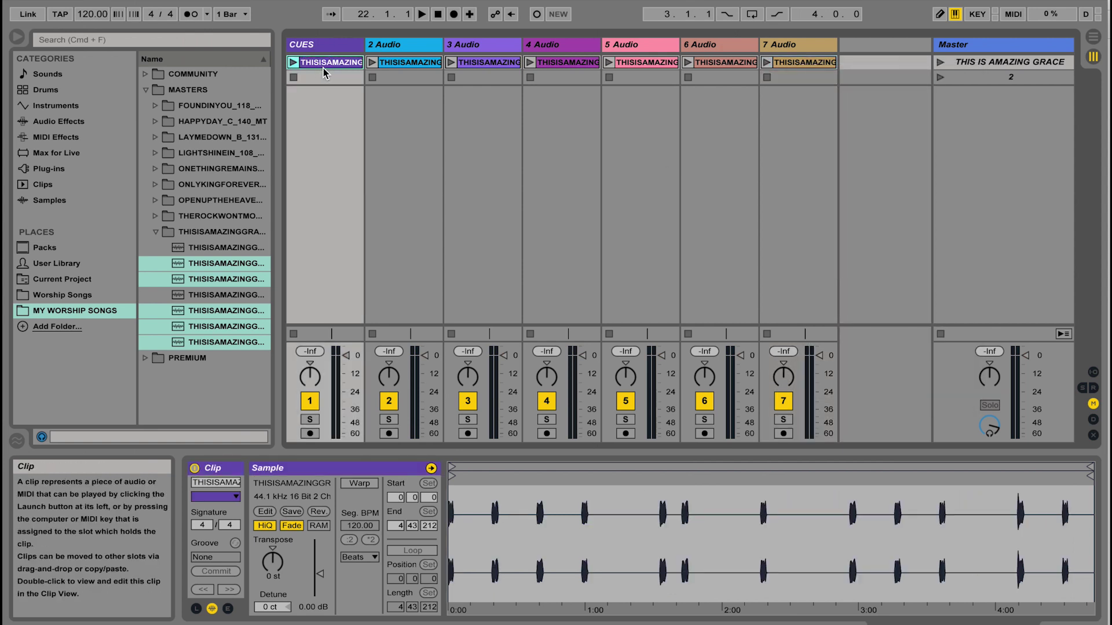
{"action": "left_click", "coordinate": [802, 63], "text": "shift"}
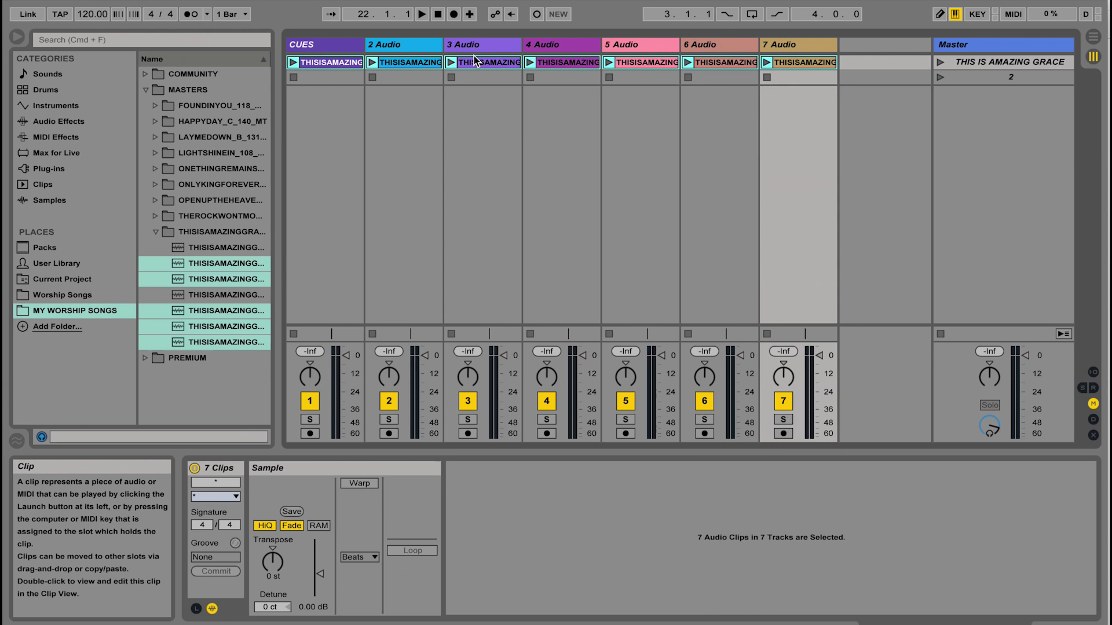
{"action": "right_click", "coordinate": [787, 67]}
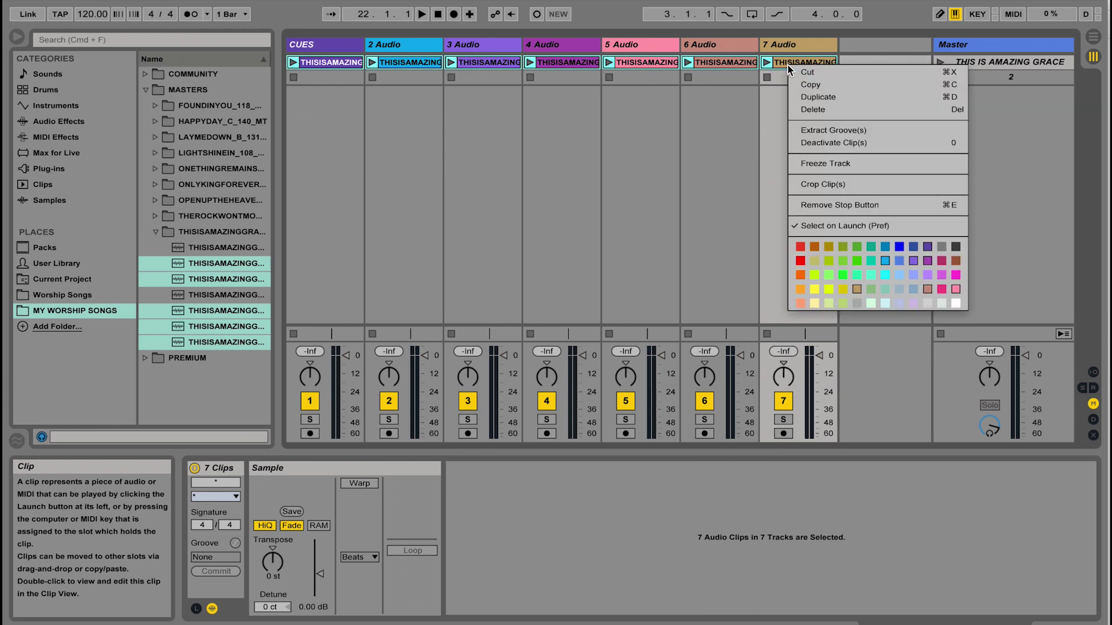
{"action": "left_click", "coordinate": [801, 291]}
Colour the THIS IS AMAZING GRACE scene orange.
{"action": "left_click", "coordinate": [982, 63]}
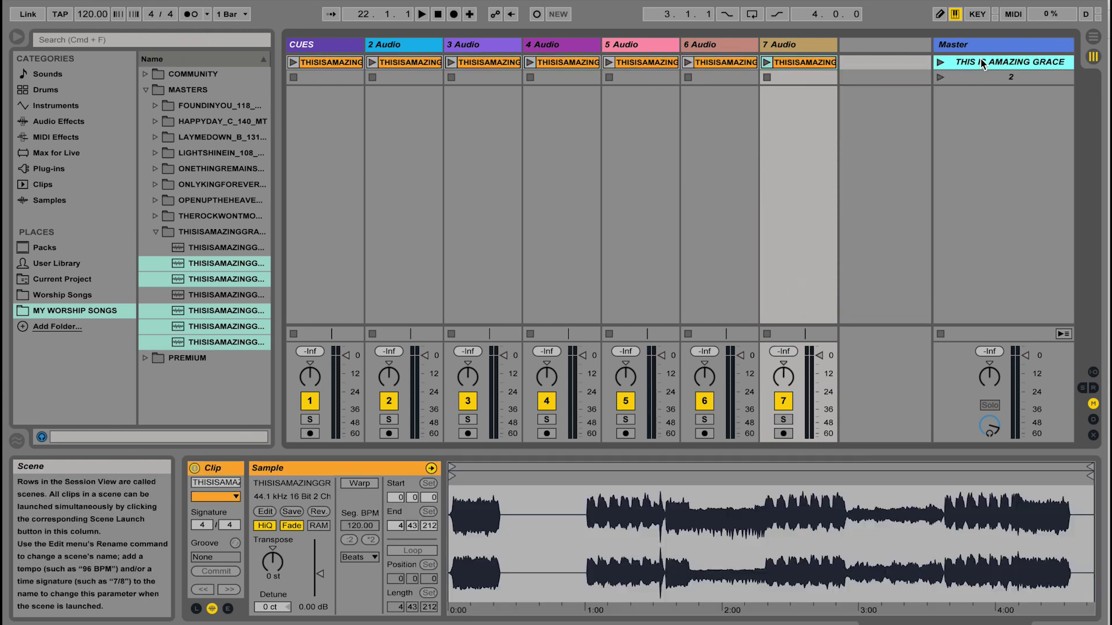
{"action": "right_click", "coordinate": [981, 59]}
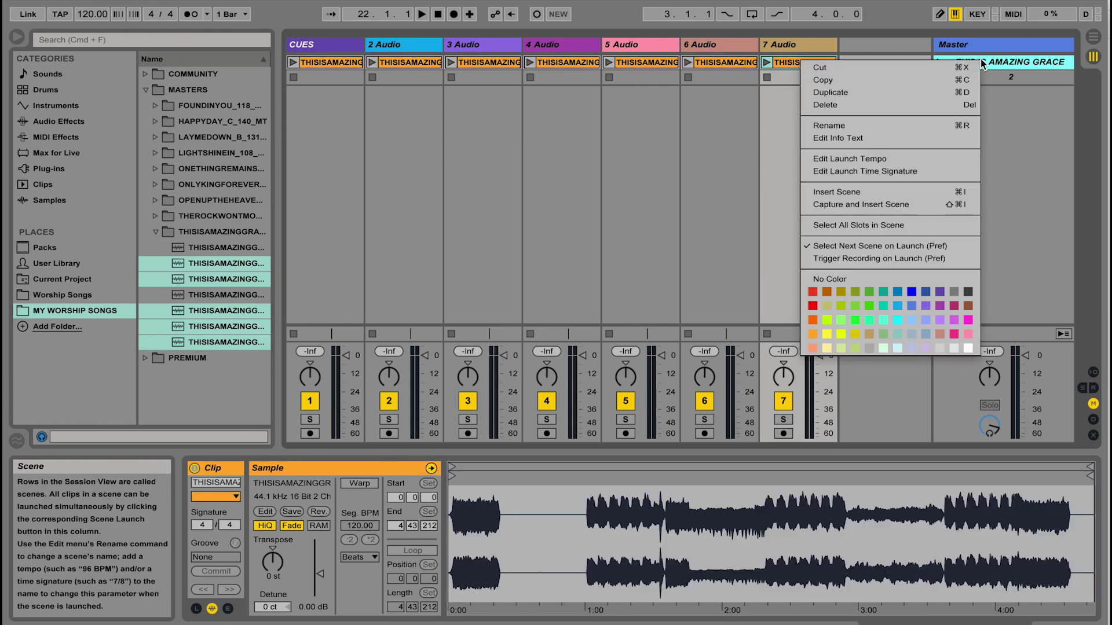
{"action": "left_click", "coordinate": [812, 334]}
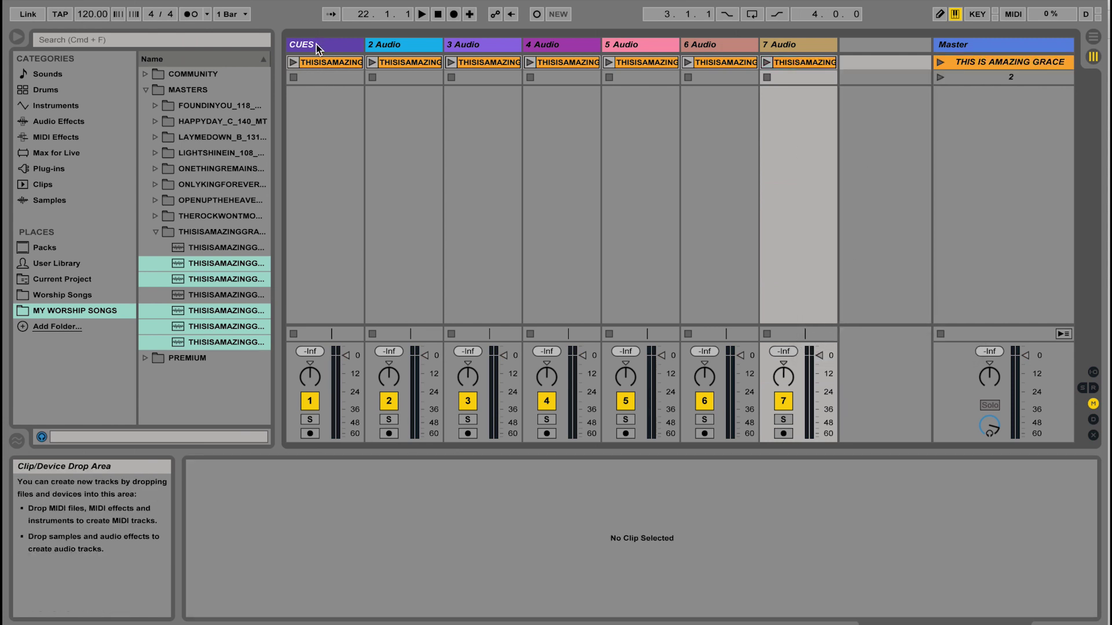
Set the headers of tracks CUES through 7 Audio and the Master track to white.
{"action": "left_click", "coordinate": [333, 62]}
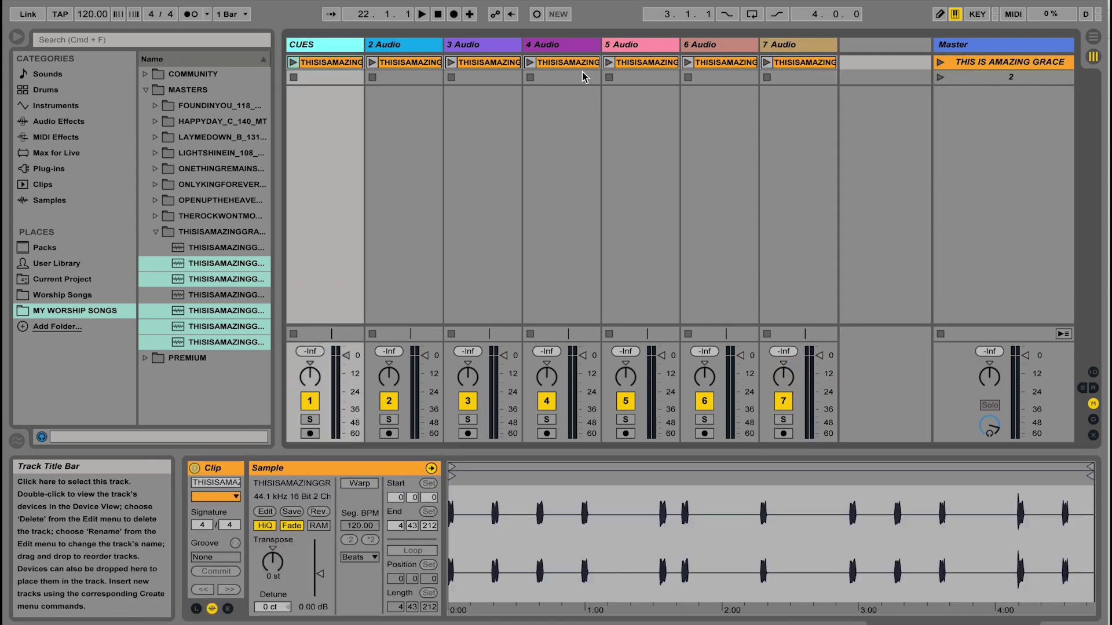
{"action": "left_click", "coordinate": [789, 50], "text": "shift"}
{"action": "right_click", "coordinate": [781, 46]}
{"action": "left_click", "coordinate": [956, 242]}
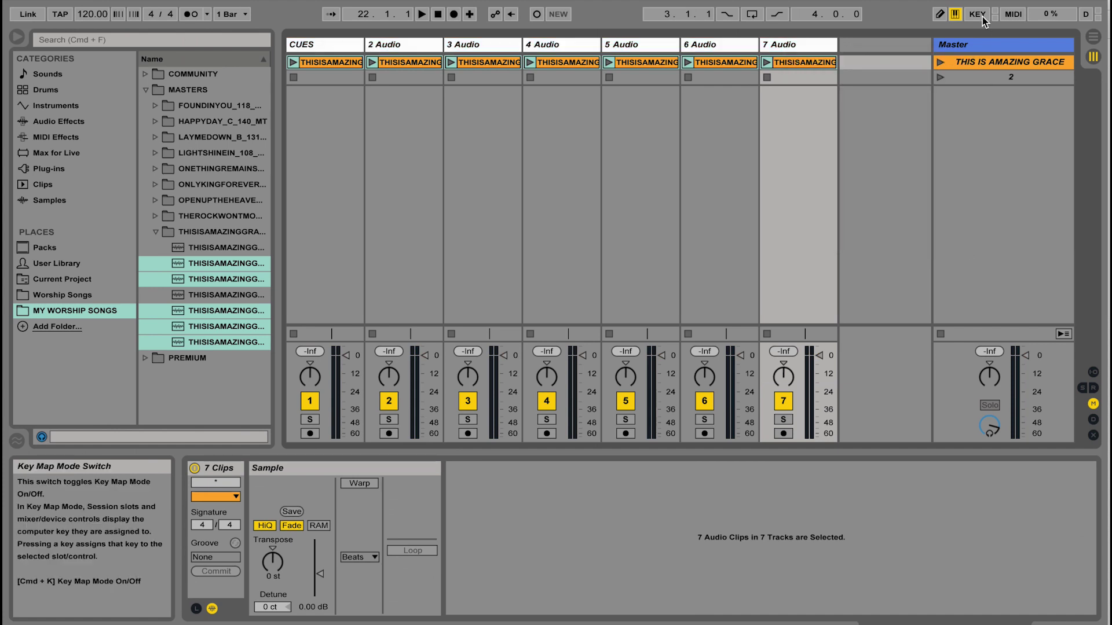
{"action": "left_click", "coordinate": [975, 44]}
{"action": "right_click", "coordinate": [976, 44]}
{"action": "left_click", "coordinate": [961, 188]}
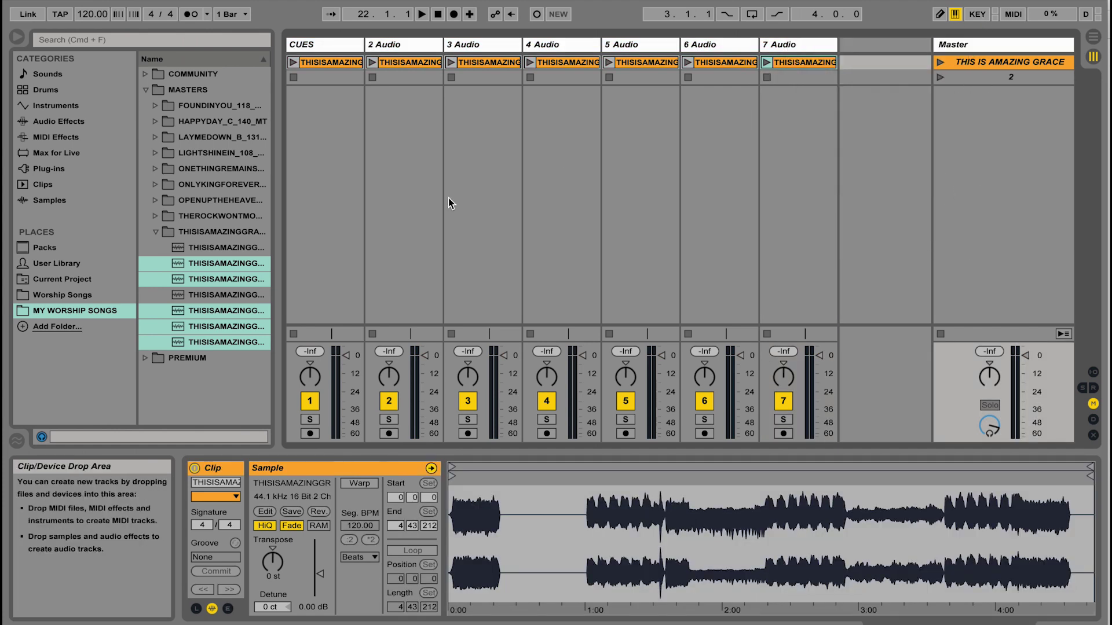
Open PREMIUM > YOUMAKEMEBRAVE_69_Eb_MT and drop CUES.wav into the CUES track's second slot.
{"action": "left_click_drag", "start_coordinate": [276, 236], "coordinate": [401, 236]}
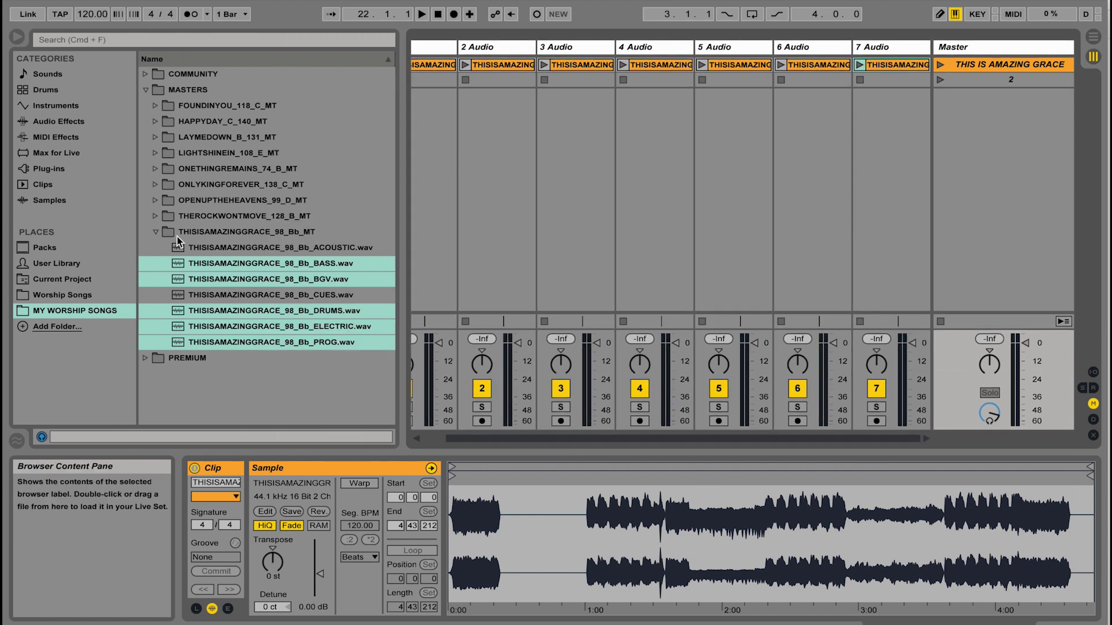
{"action": "left_click", "coordinate": [154, 233]}
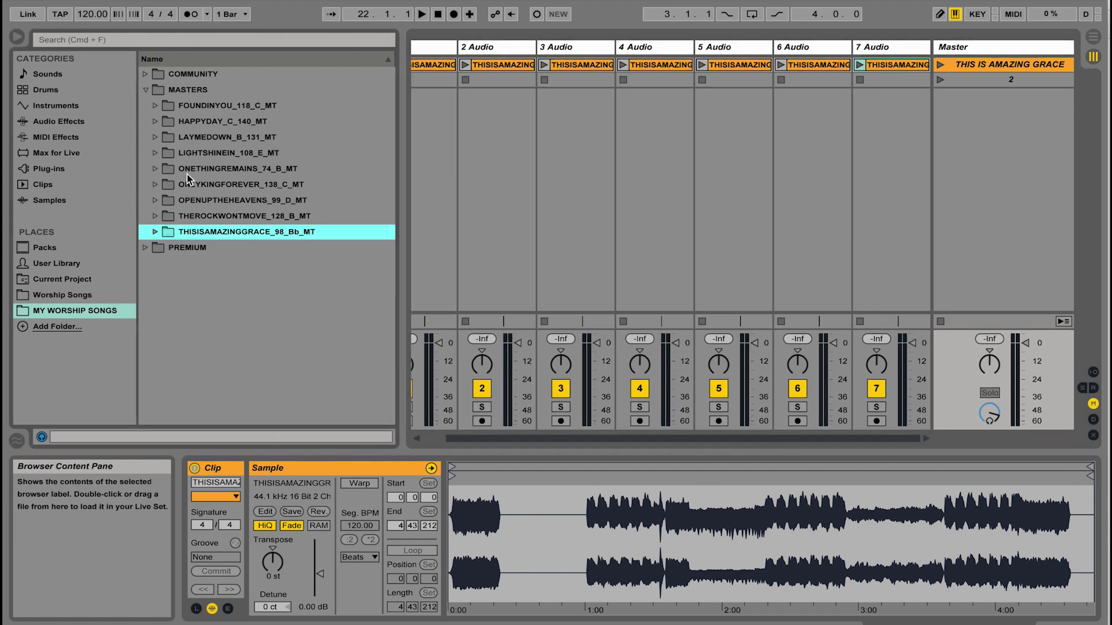
{"action": "left_click", "coordinate": [144, 248]}
{"action": "left_click", "coordinate": [156, 201]}
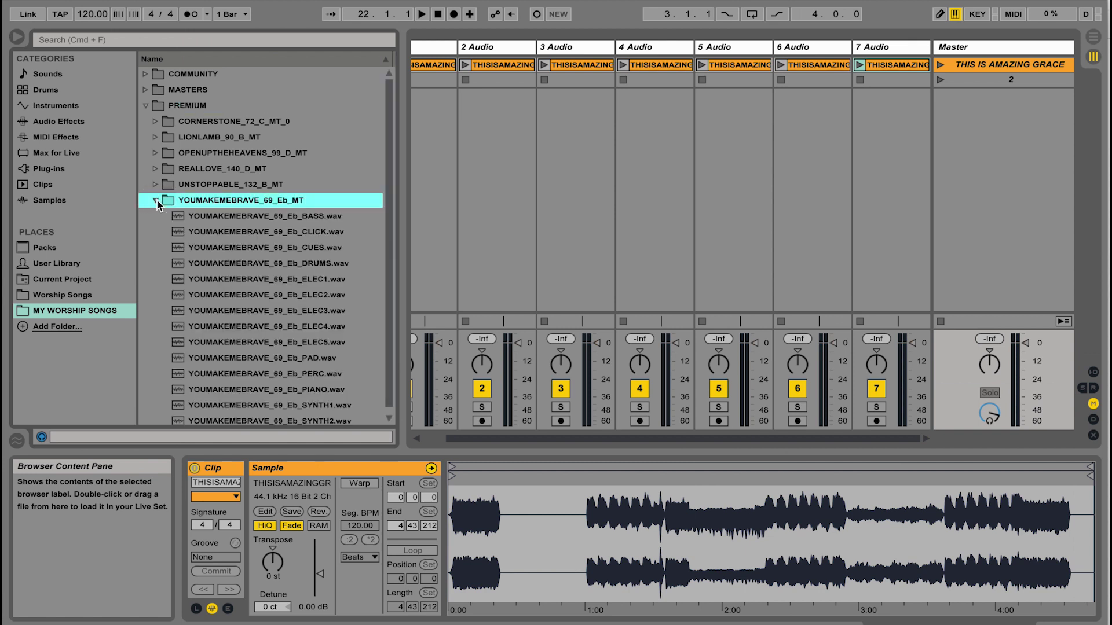
{"action": "left_click_drag", "start_coordinate": [288, 245], "coordinate": [426, 82]}
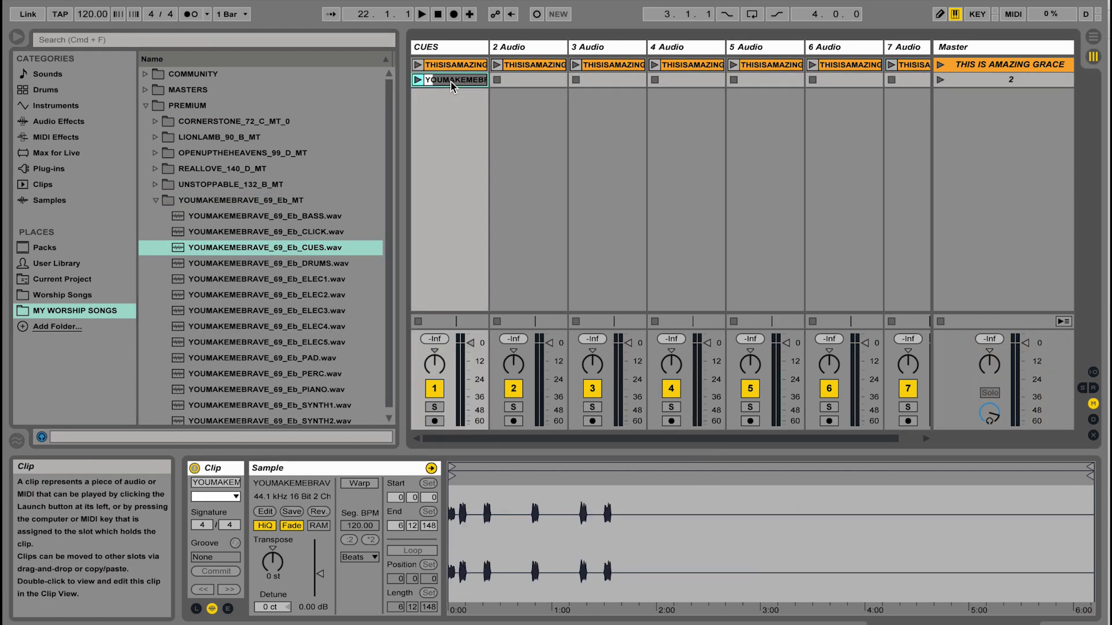
Select the BASS through SYNTH2 stems, excluding CUES and CLICK, and drop them into scene 2.
{"action": "left_click", "coordinate": [312, 247]}
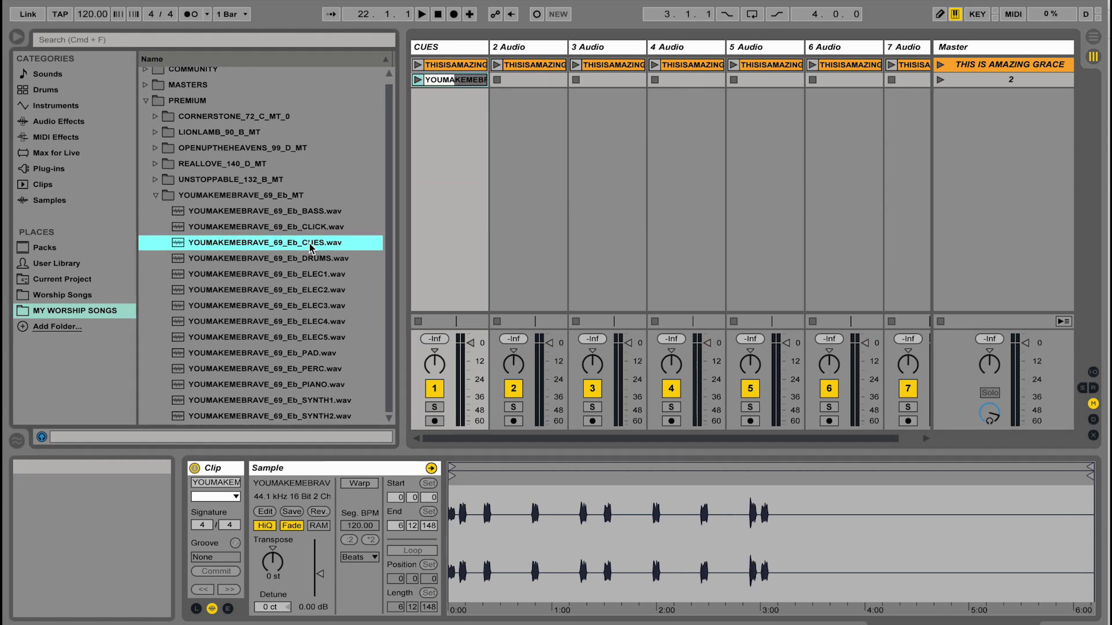
{"action": "left_click", "coordinate": [312, 212]}
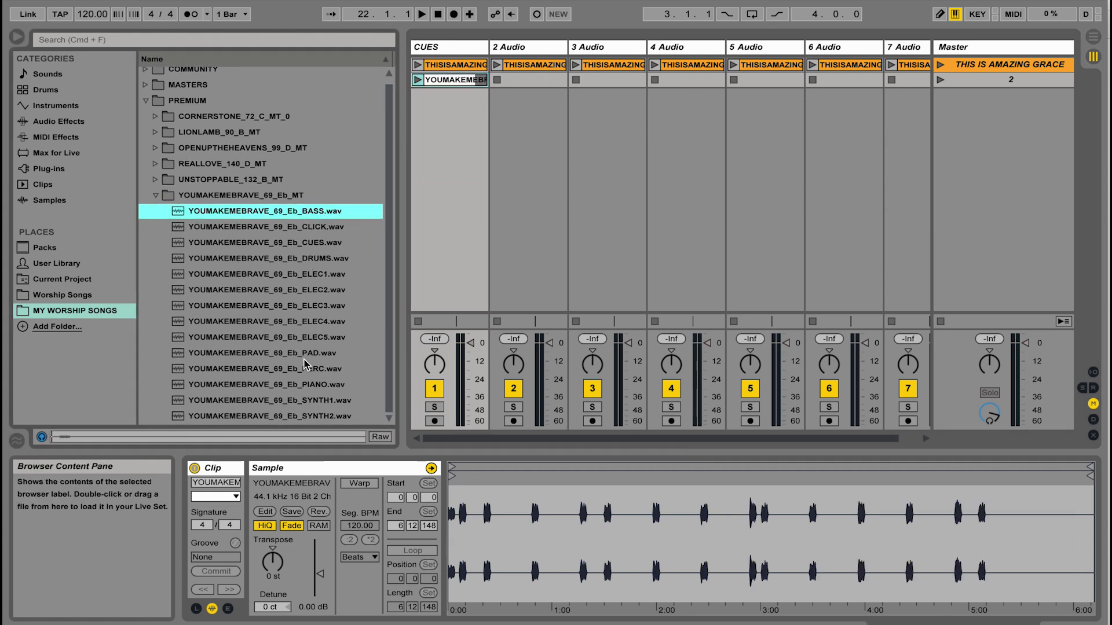
{"action": "left_click", "coordinate": [300, 414]}
{"action": "left_click", "coordinate": [304, 276]}
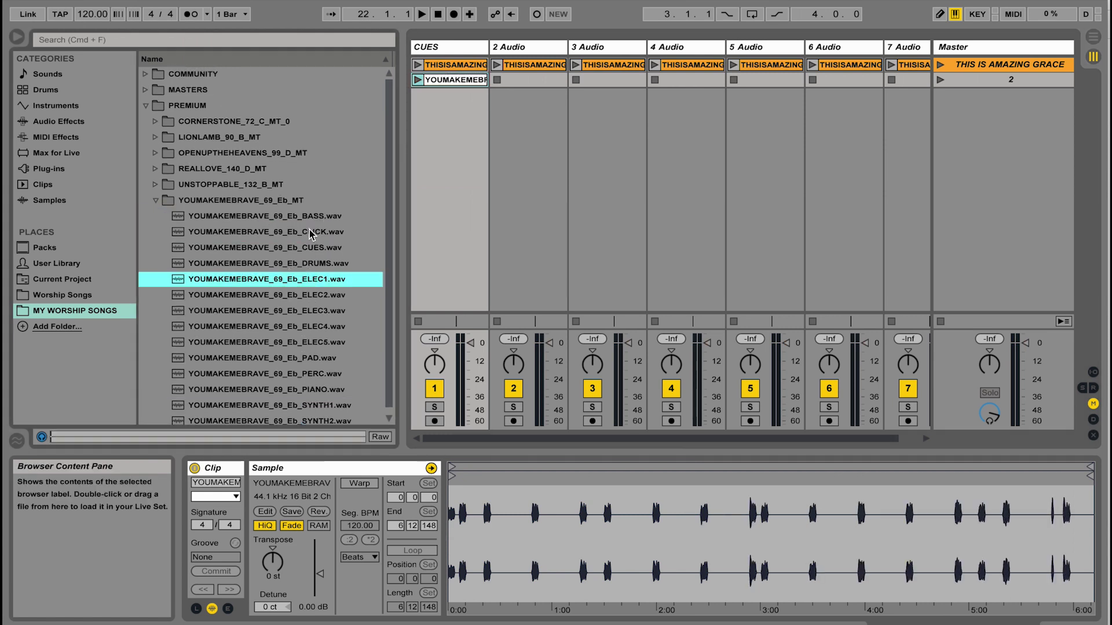
{"action": "left_click", "coordinate": [307, 220]}
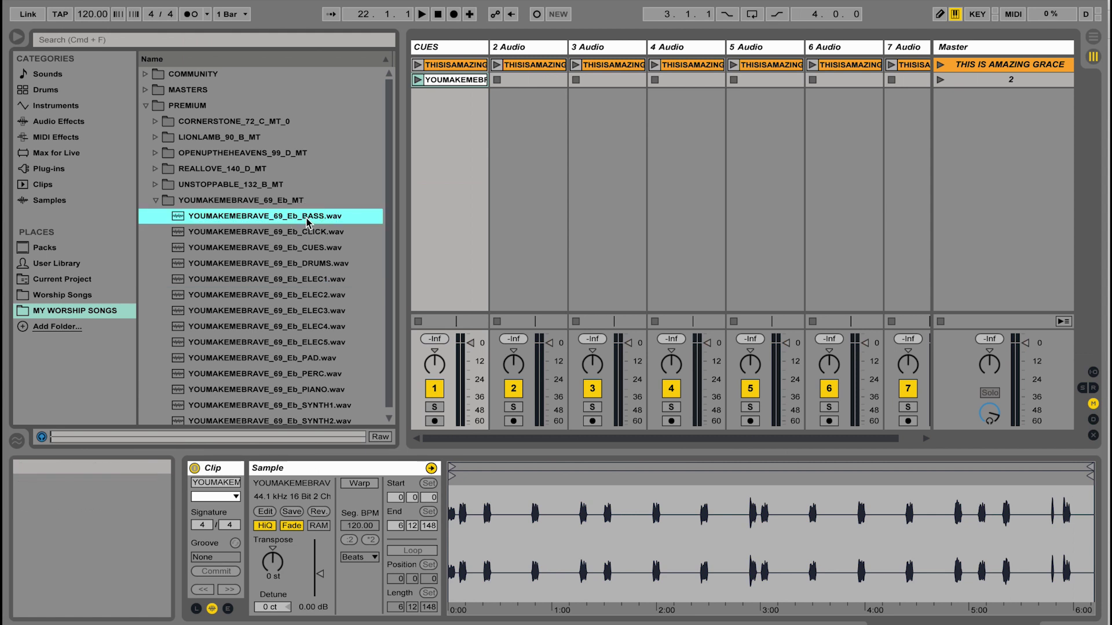
{"action": "left_click", "coordinate": [309, 416], "text": "shift"}
{"action": "left_click", "coordinate": [317, 249], "text": "super"}
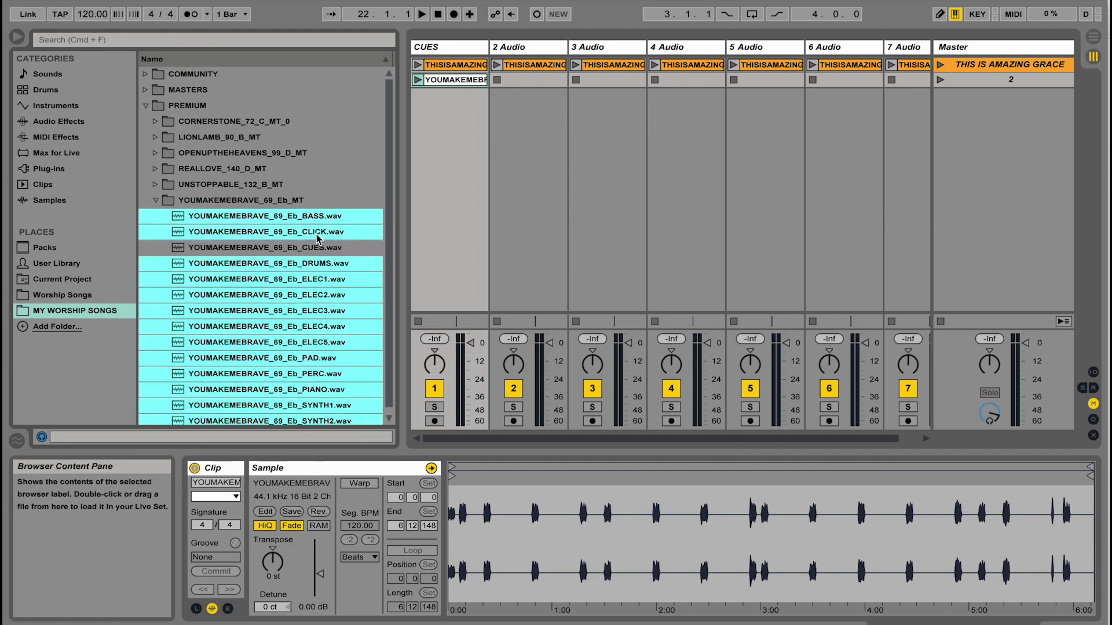
{"action": "left_click", "coordinate": [309, 234], "text": "super"}
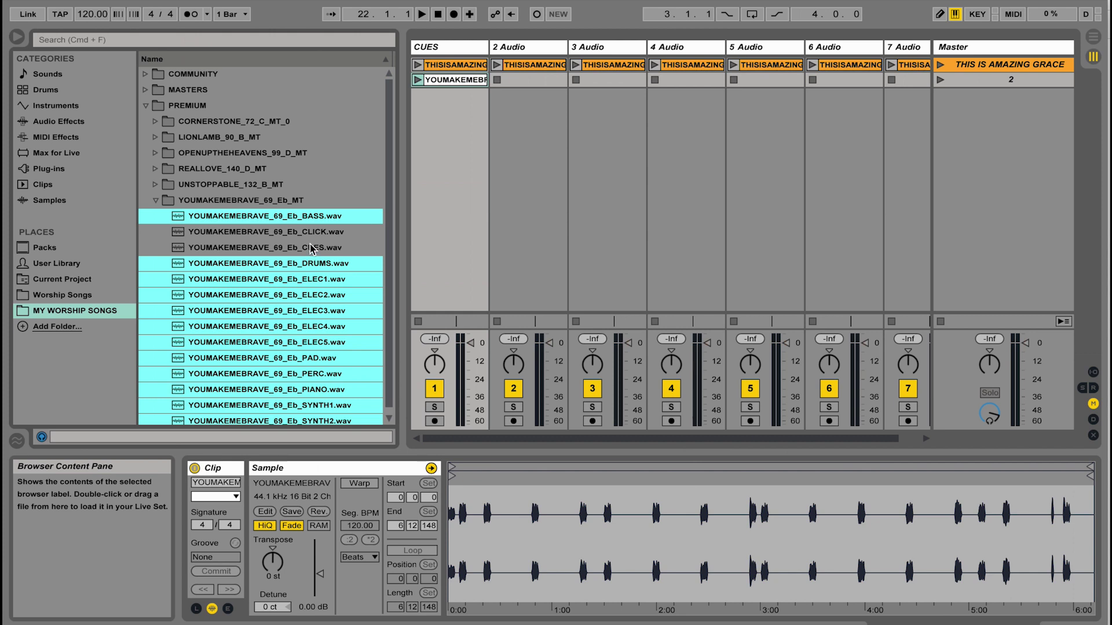
{"action": "left_click_drag", "start_coordinate": [280, 219], "coordinate": [539, 85]}
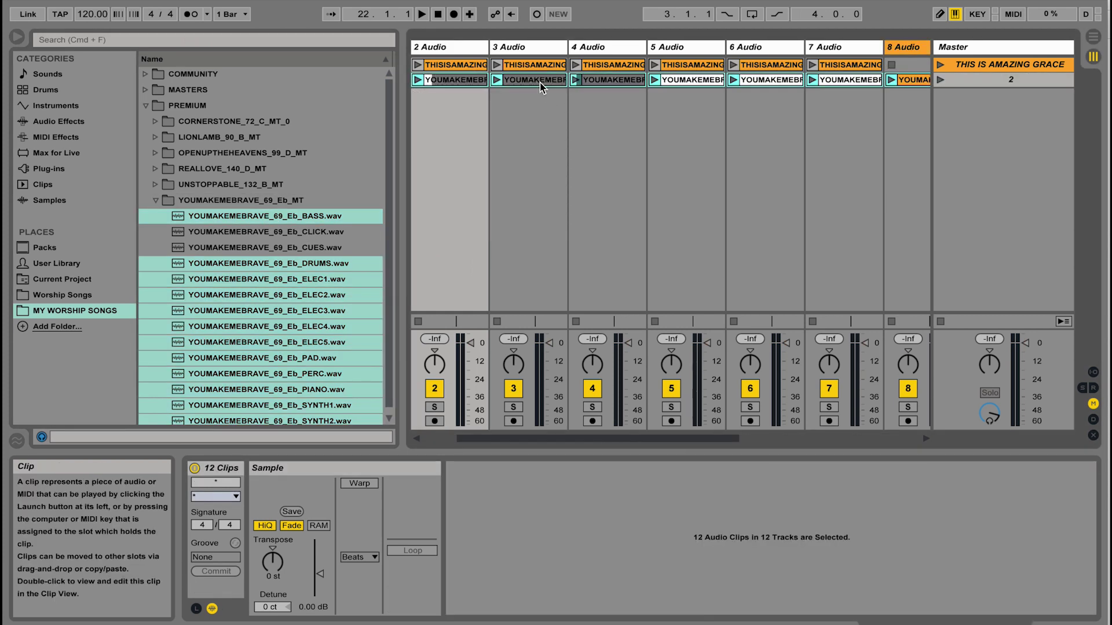
{"action": "left_click_drag", "start_coordinate": [402, 147], "coordinate": [290, 148]}
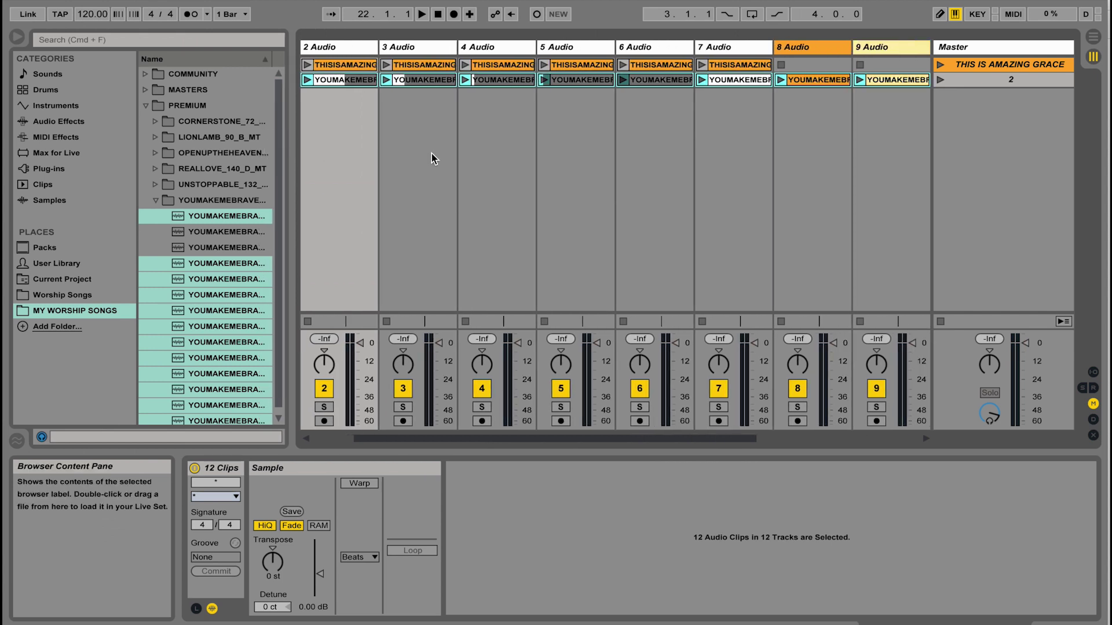
{"action": "left_click", "coordinate": [496, 164]}
Colour the scene-2 clips on tracks 2 through 13 teal.
{"action": "left_click", "coordinate": [364, 79]}
{"action": "scroll", "coordinate": [873, 71], "scroll_direction": "right", "scroll_amount": 4}
{"action": "left_click", "coordinate": [874, 79], "text": "shift"}
{"action": "right_click", "coordinate": [883, 79]}
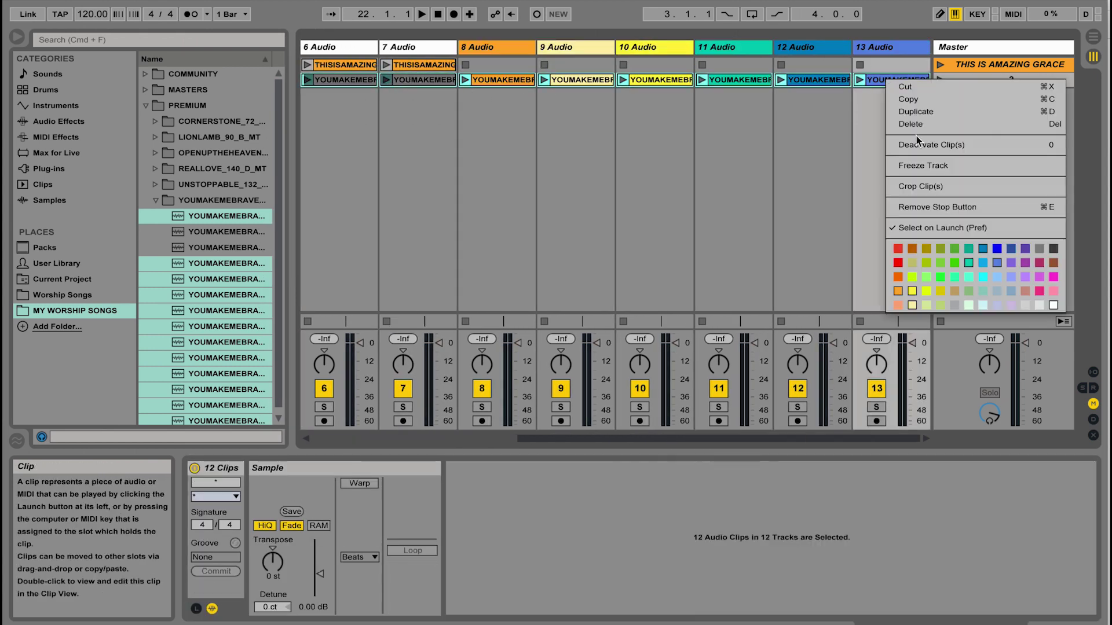
{"action": "left_click", "coordinate": [987, 272]}
Colour the second scene teal.
{"action": "left_click", "coordinate": [984, 81]}
{"action": "right_click", "coordinate": [984, 81]}
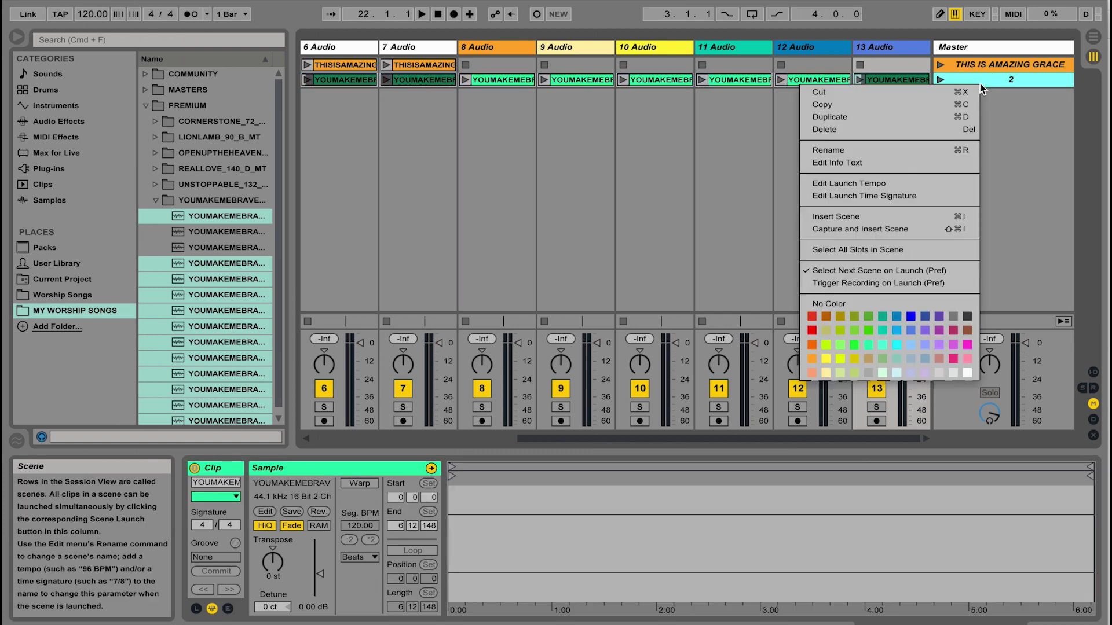
{"action": "left_click", "coordinate": [874, 347]}
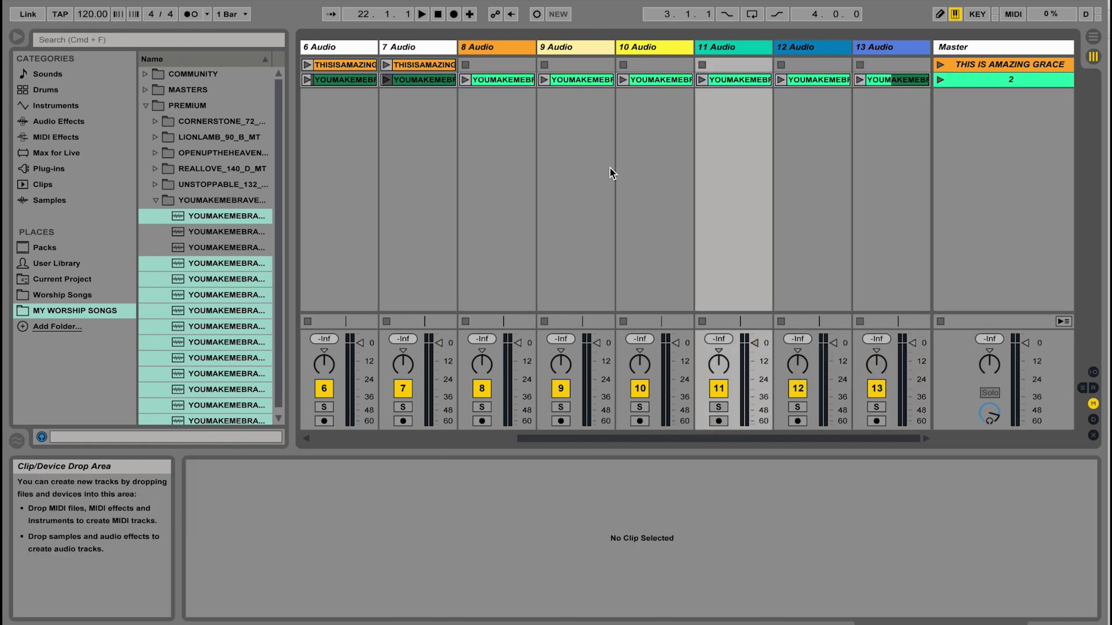
Colour the CUES track's scene-2 clip teal as well.
{"action": "scroll", "coordinate": [611, 170], "scroll_direction": "left", "scroll_amount": 5}
{"action": "left_click", "coordinate": [345, 79]}
{"action": "right_click", "coordinate": [345, 79]}
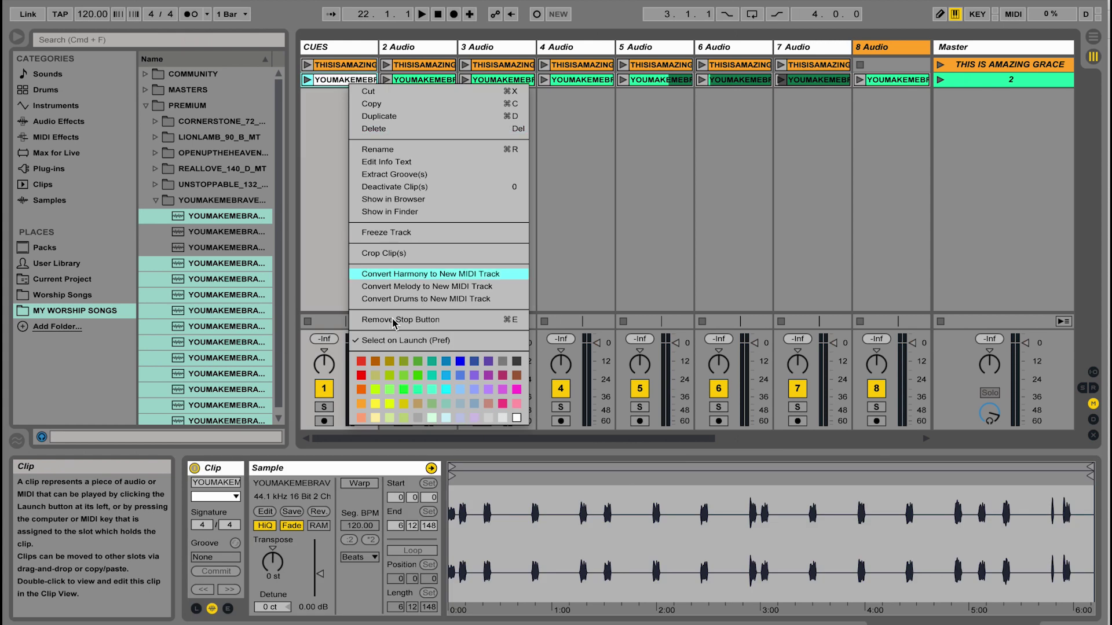
{"action": "left_click", "coordinate": [409, 384]}
{"action": "left_click", "coordinate": [435, 171]}
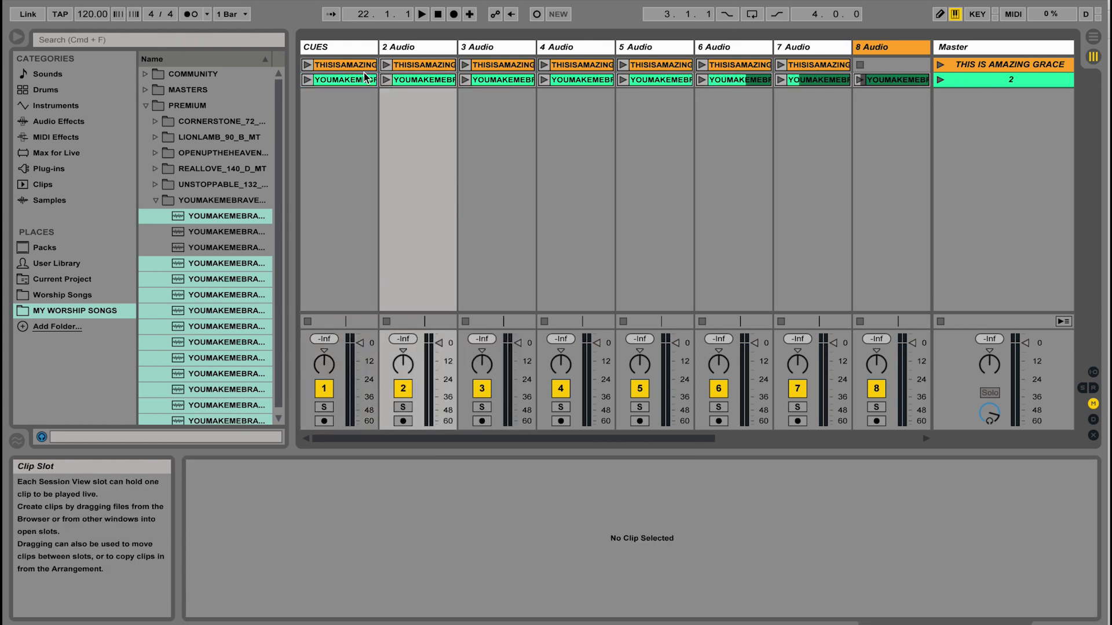
Start each amazing grace clip from CUES through track 7, then launch the full THIS IS AMAZING GRACE scene.
{"action": "left_click", "coordinate": [307, 65]}
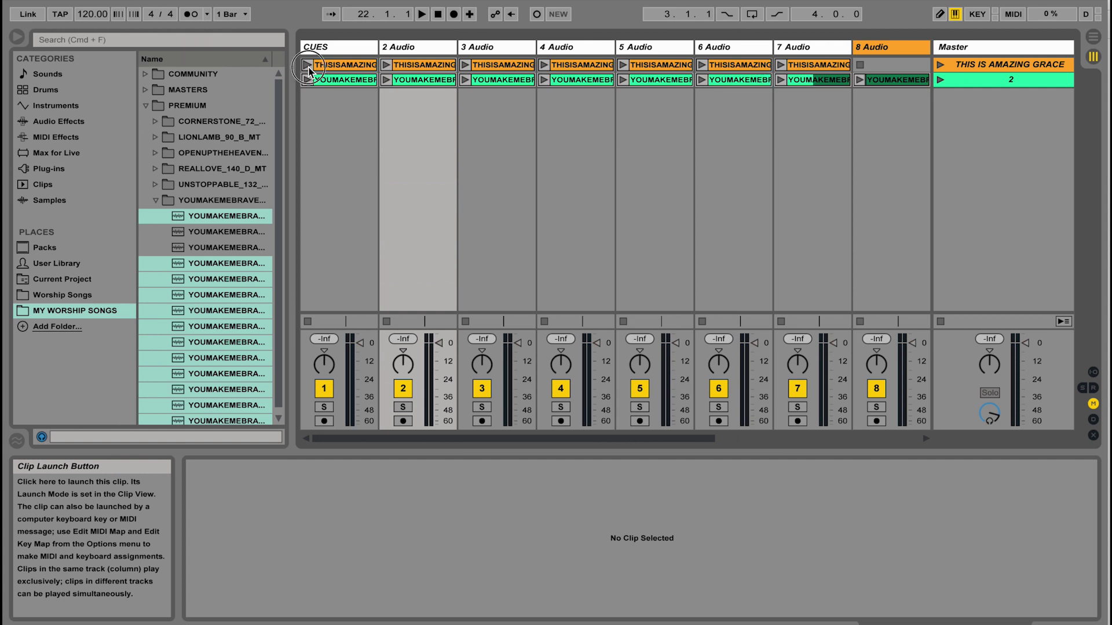
{"action": "left_click", "coordinate": [386, 64]}
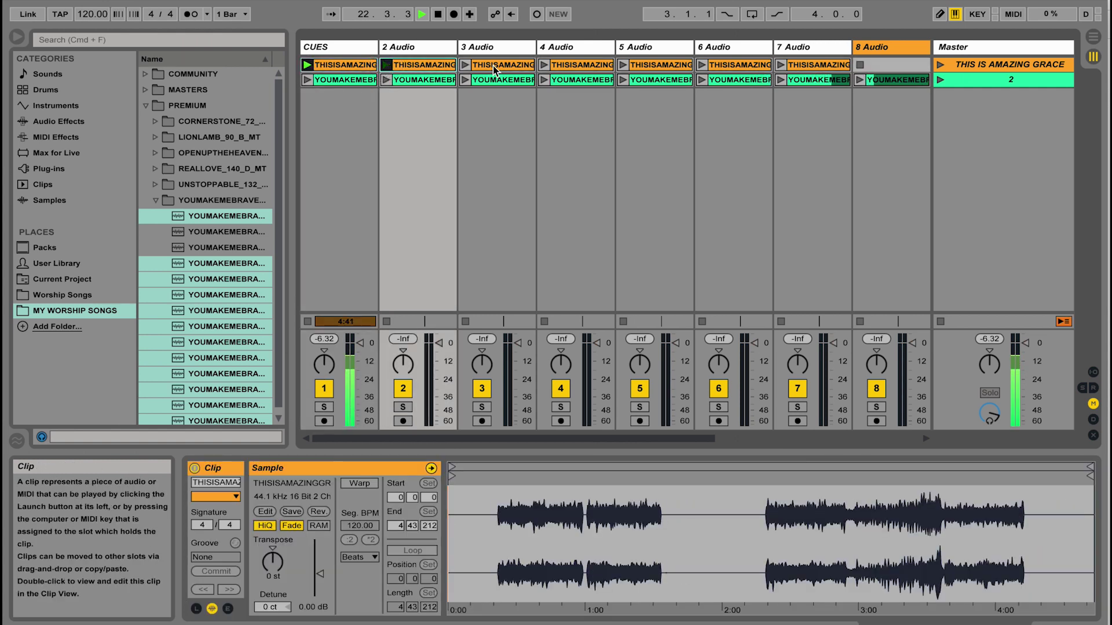
{"action": "left_click", "coordinate": [465, 65]}
{"action": "left_click", "coordinate": [544, 65]}
{"action": "left_click", "coordinate": [623, 64]}
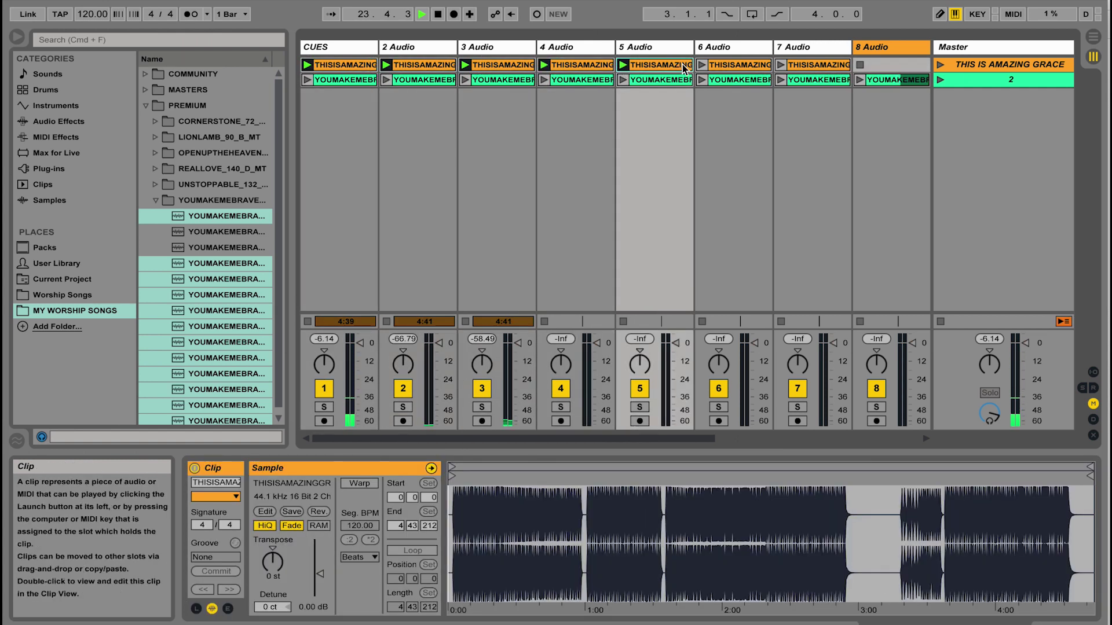
{"action": "left_click", "coordinate": [702, 65]}
{"action": "left_click", "coordinate": [781, 65]}
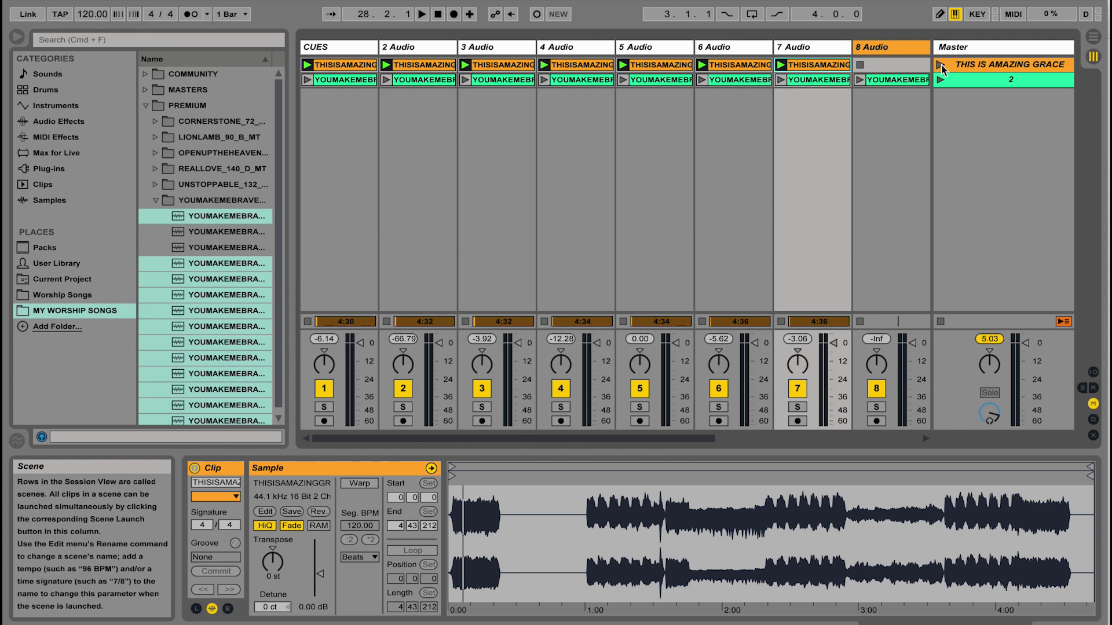
{"action": "left_click", "coordinate": [940, 65]}
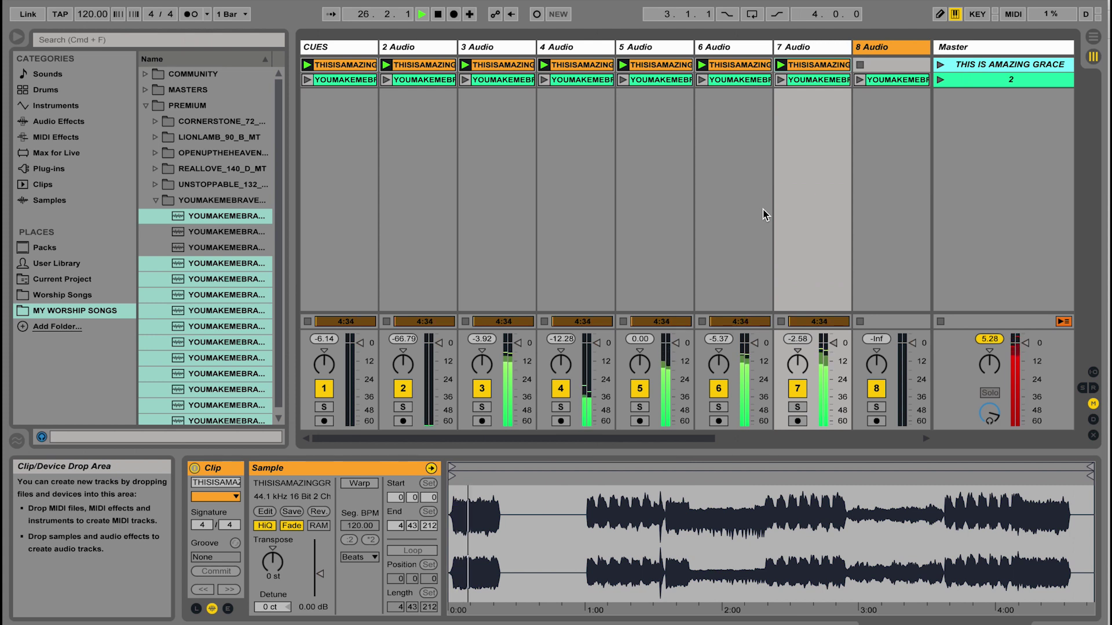
Stop playback, rename scene 2 to YOU MAKE ME BRAVE, and drag it above THIS IS AMAZING GRACE.
{"action": "left_click", "coordinate": [765, 214]}
{"action": "key", "text": "space"}
{"action": "left_click", "coordinate": [998, 81]}
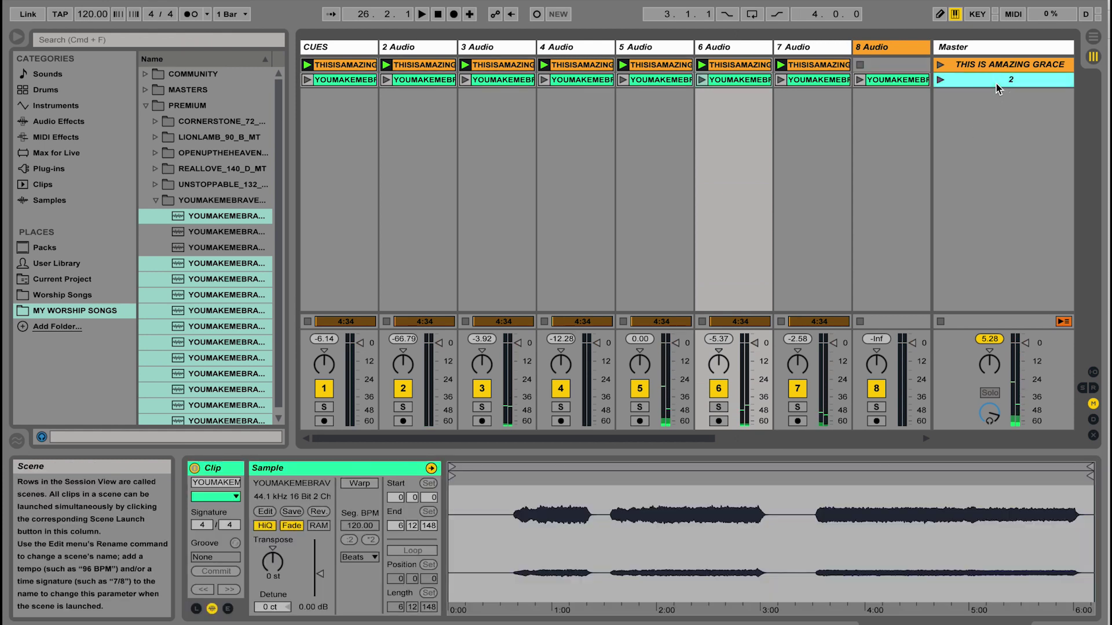
{"action": "right_click", "coordinate": [1020, 87]}
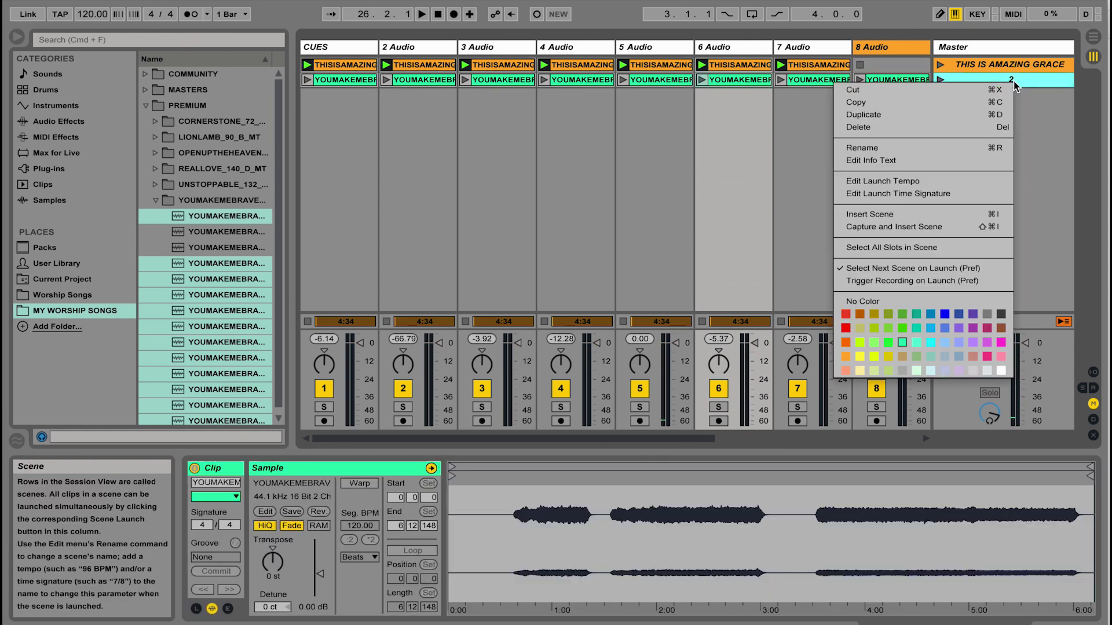
{"action": "left_click", "coordinate": [880, 152]}
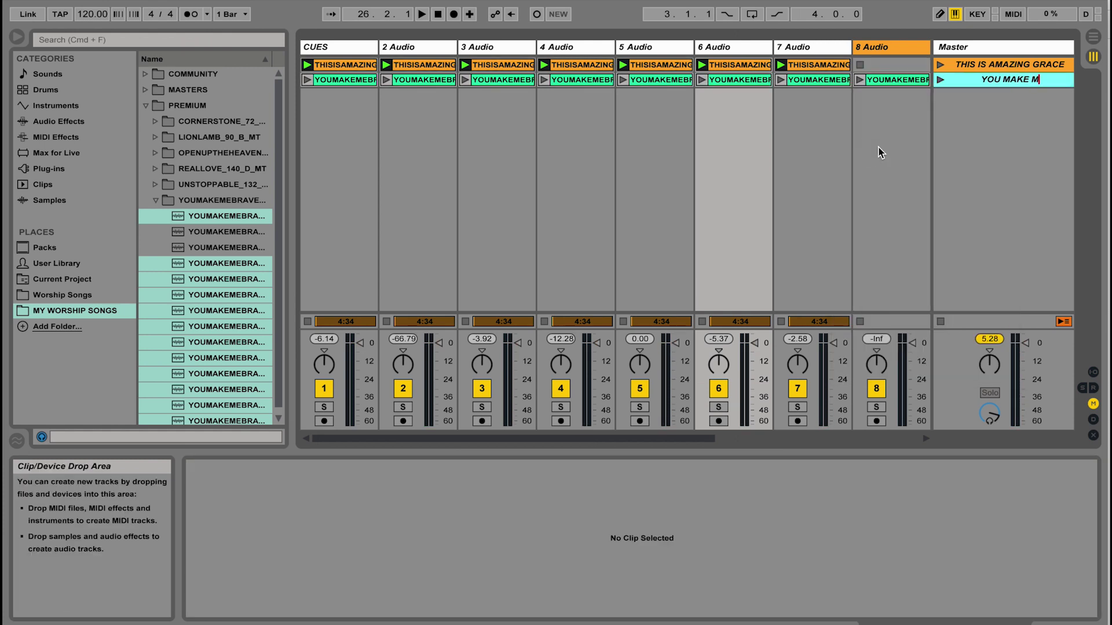
{"action": "left_click", "coordinate": [878, 150]}
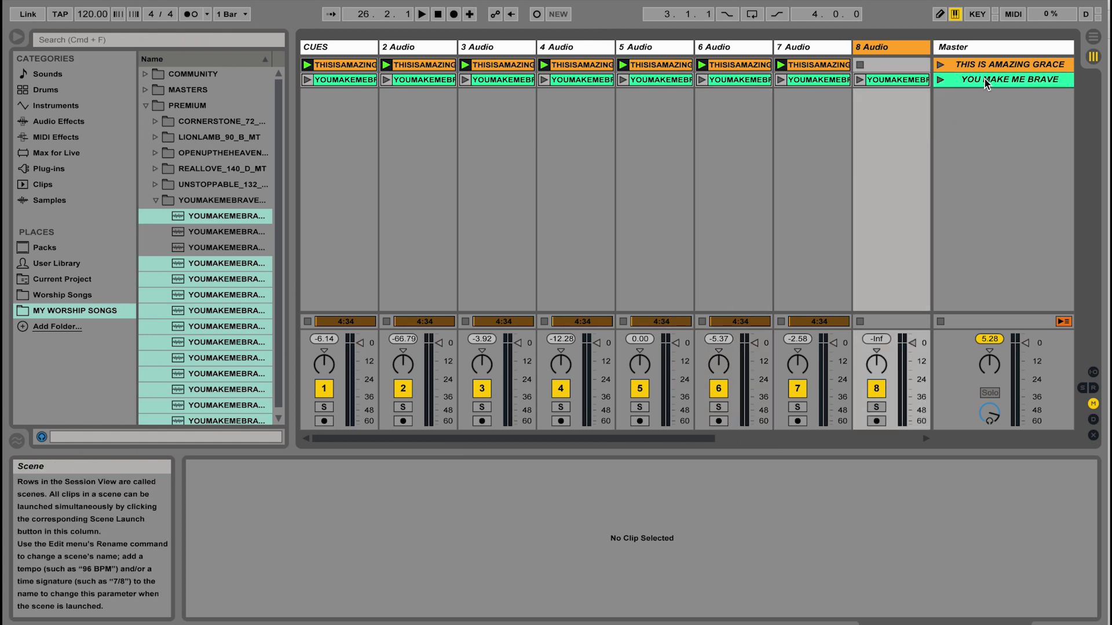
{"action": "left_click", "coordinate": [999, 83]}
{"action": "left_click_drag", "start_coordinate": [1000, 69], "coordinate": [1000, 82]}
Deselect the YOU MAKE ME BRAVE scene, now sitting first in the scene list.
{"action": "left_click", "coordinate": [857, 132]}
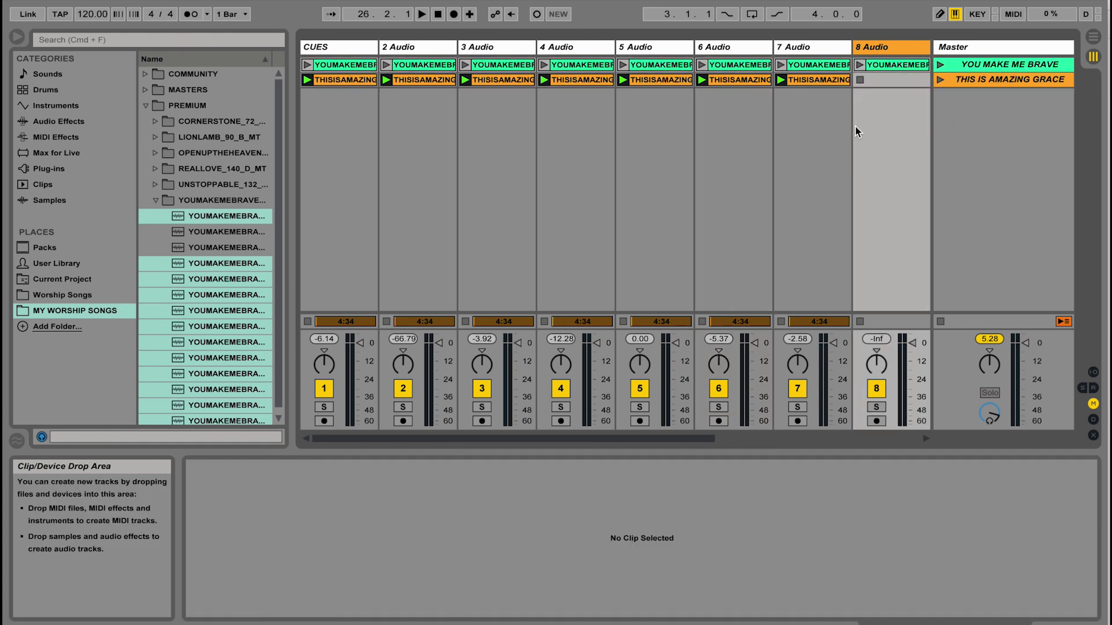